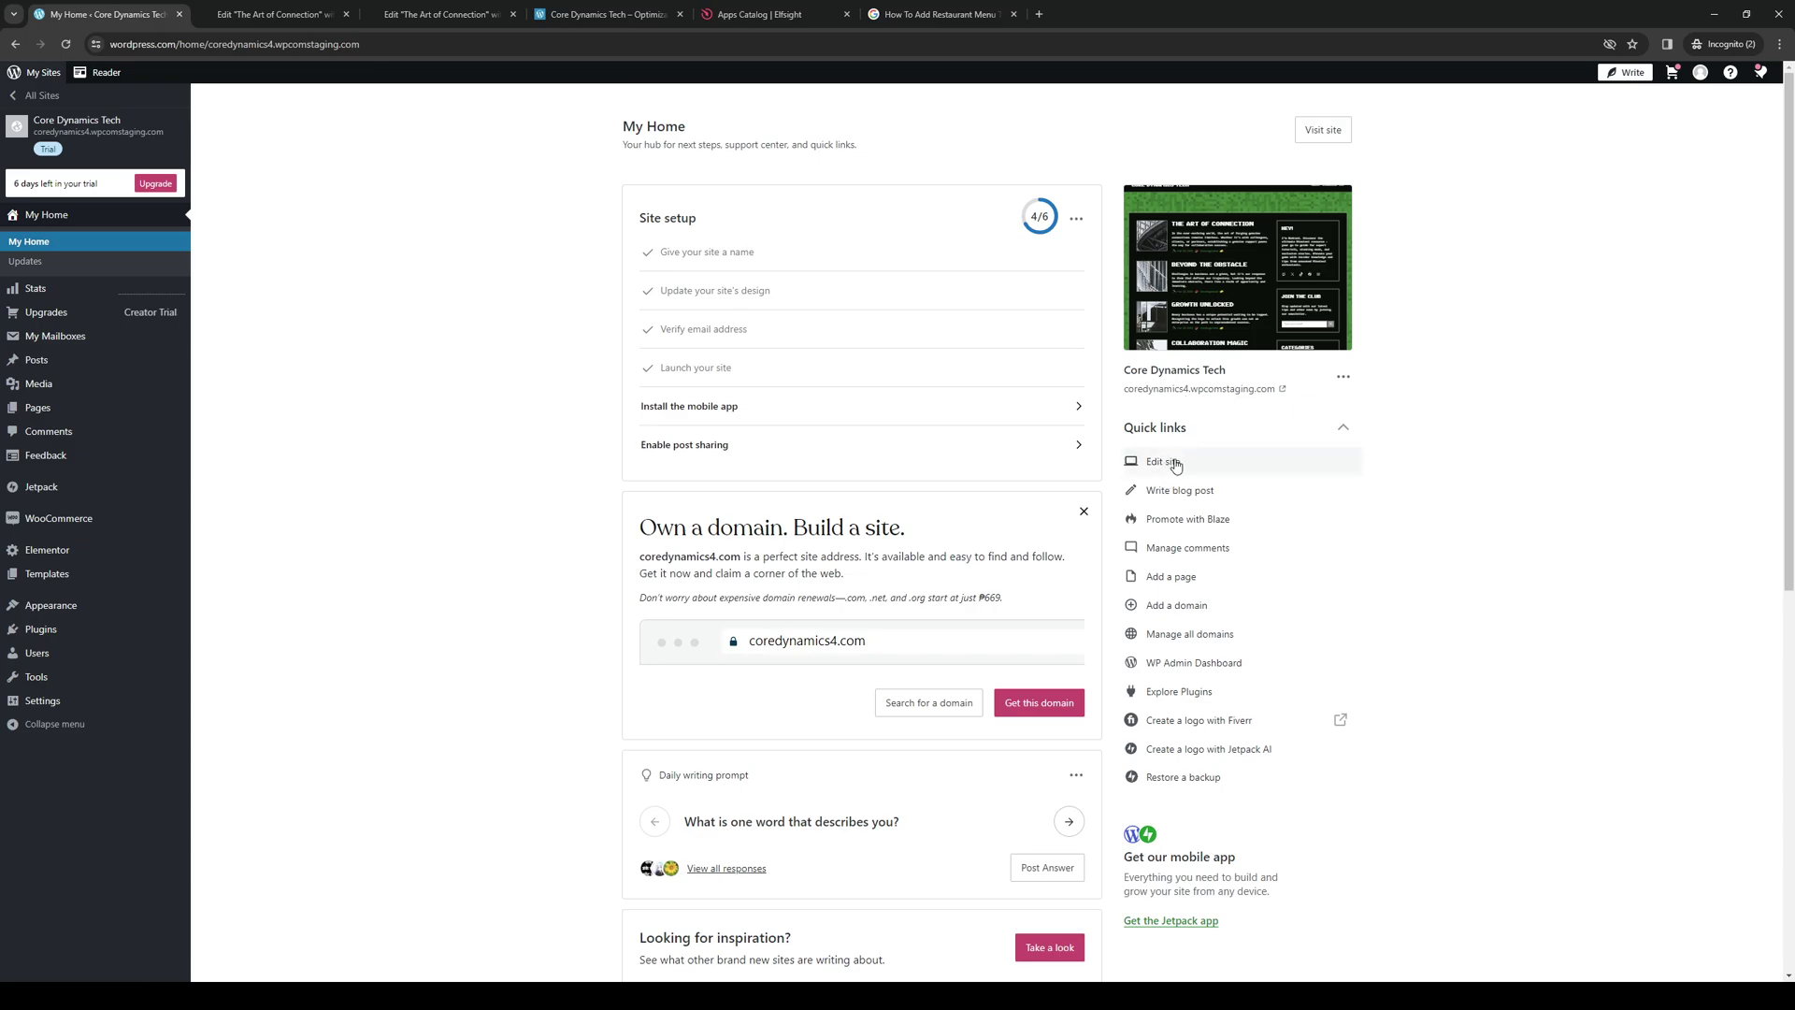
# Step: Check the Elementor editor tab for The Art of Connection post
pyautogui.click(276, 14)
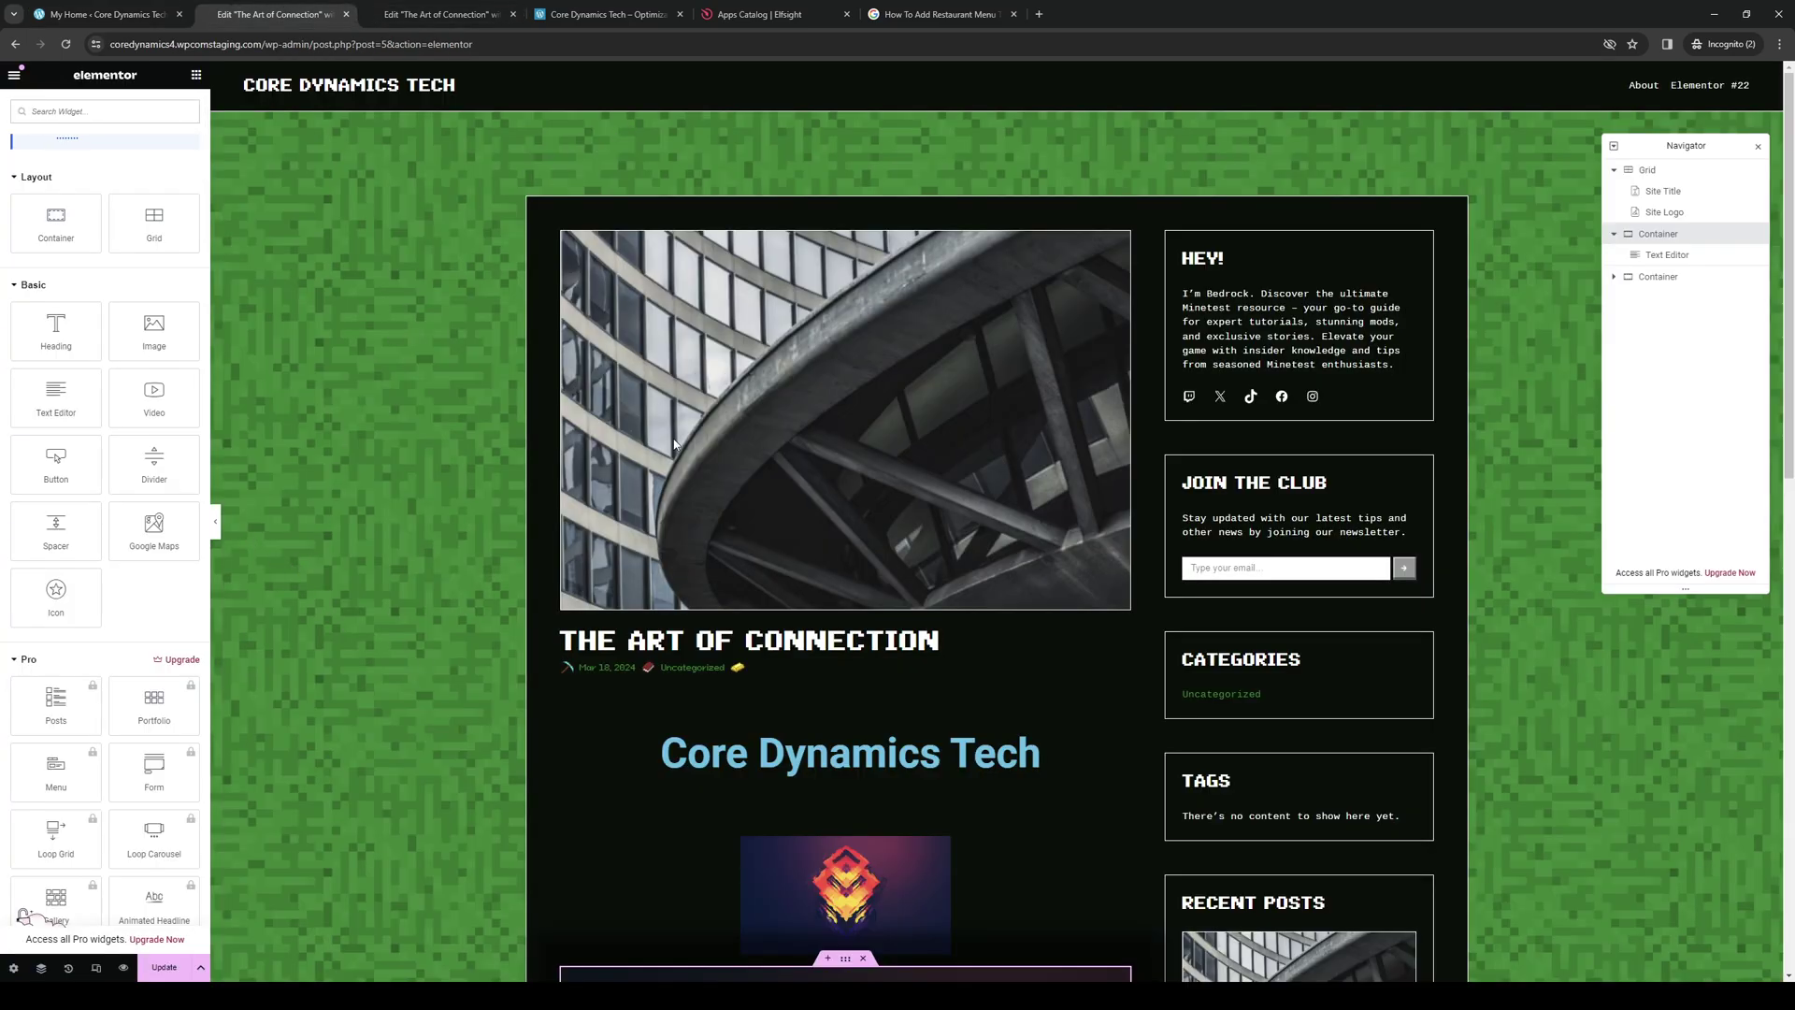
pyautogui.scroll(-10, 945, 671)
pyautogui.scroll(8, 810, 589)
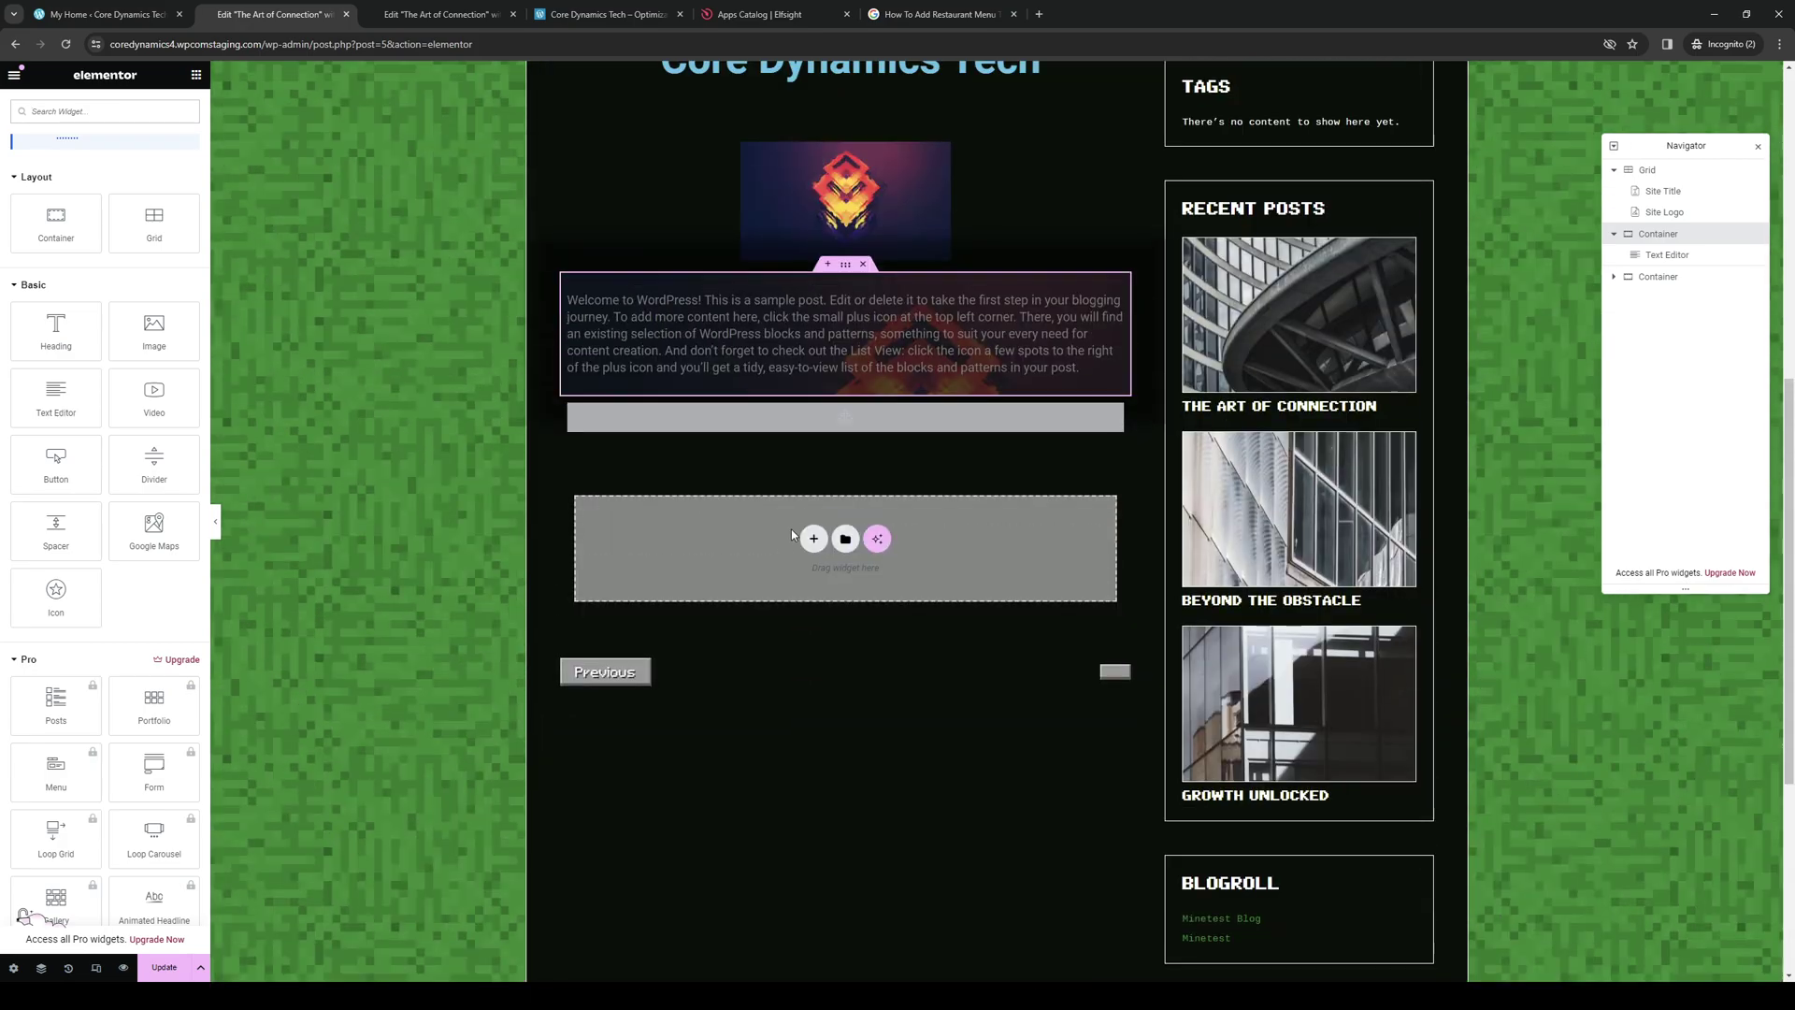
# Step: Go back to the Core Dynamics Tech My Home dashboard and look over its Elementor menu
pyautogui.click(55, 7)
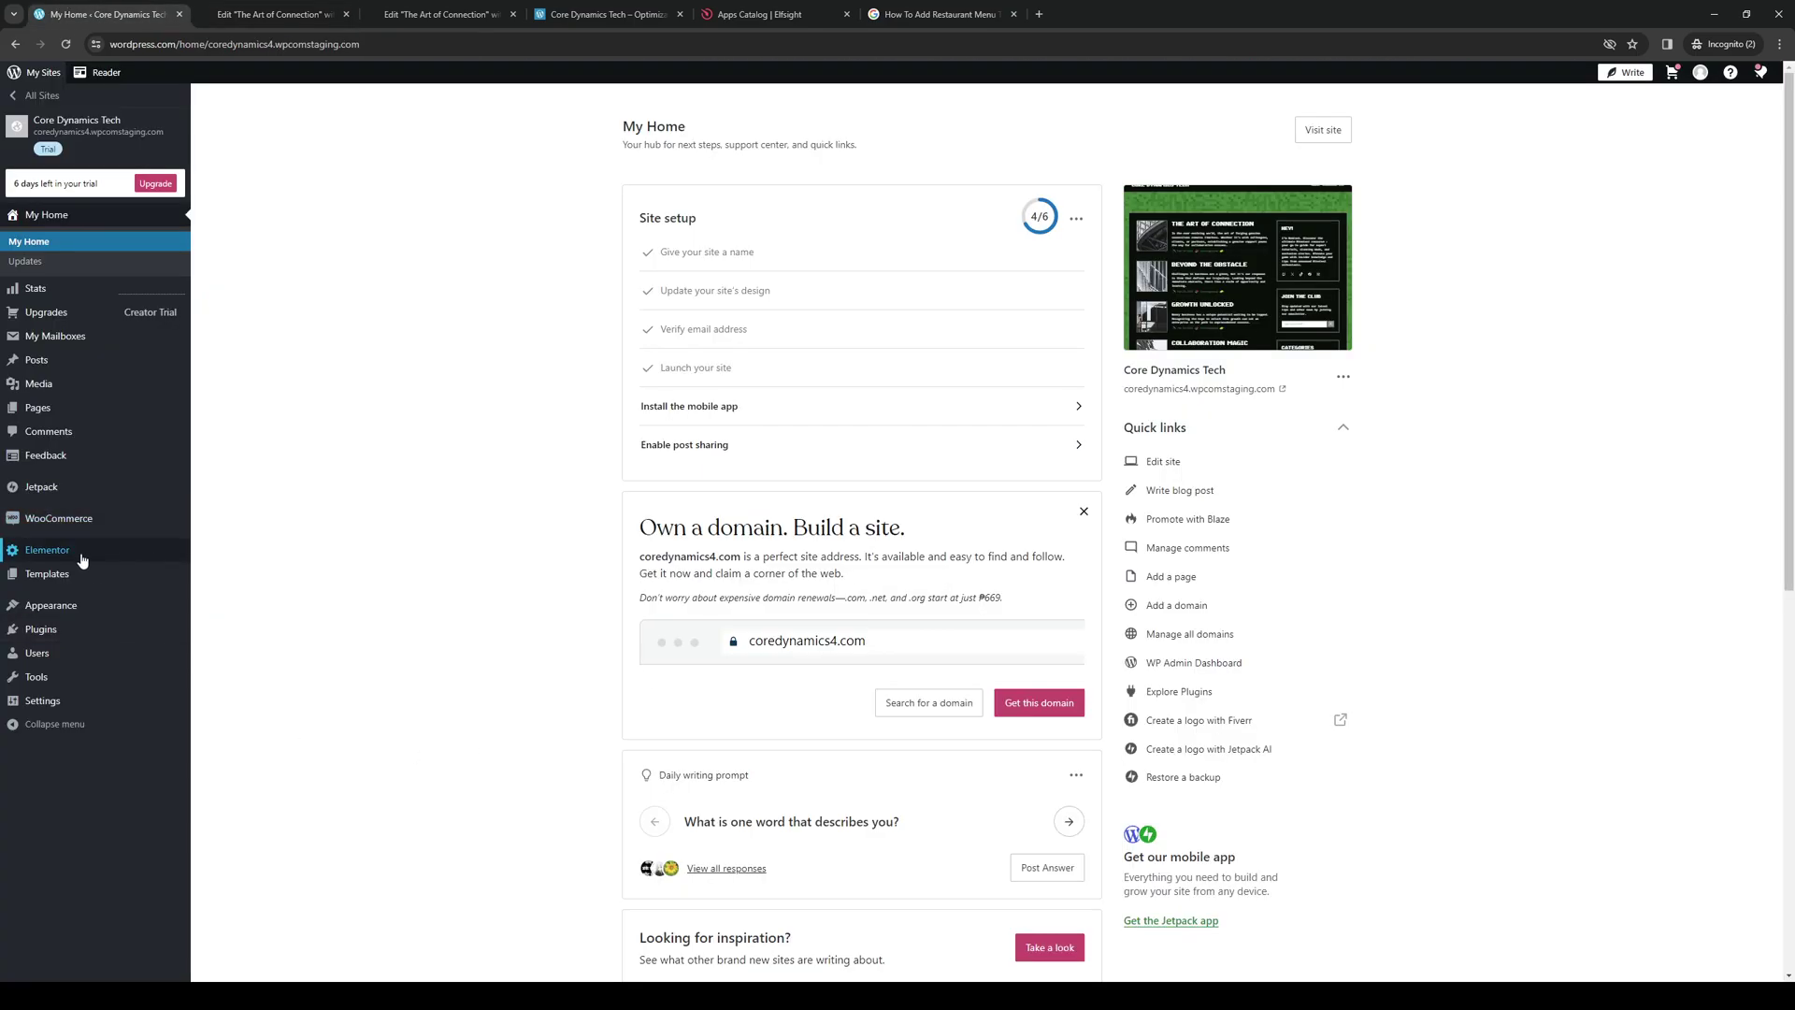
pyautogui.moveTo(75, 558)
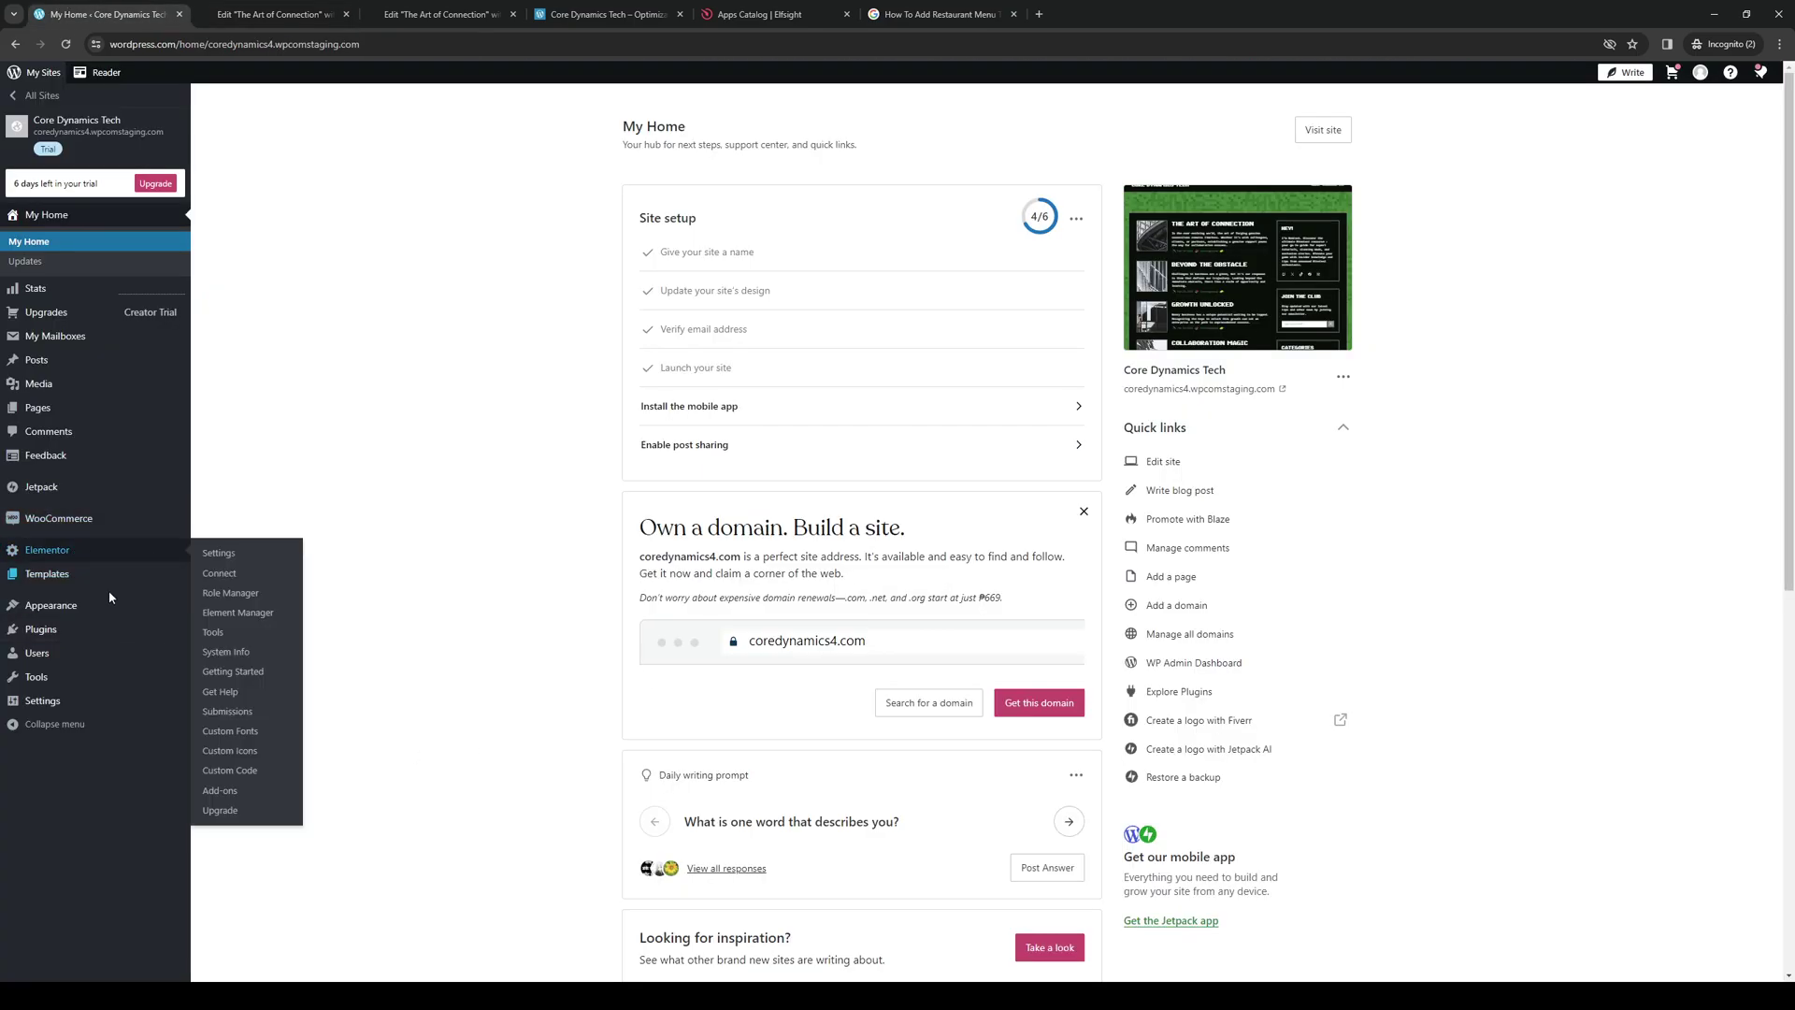
pyautogui.moveTo(84, 606)
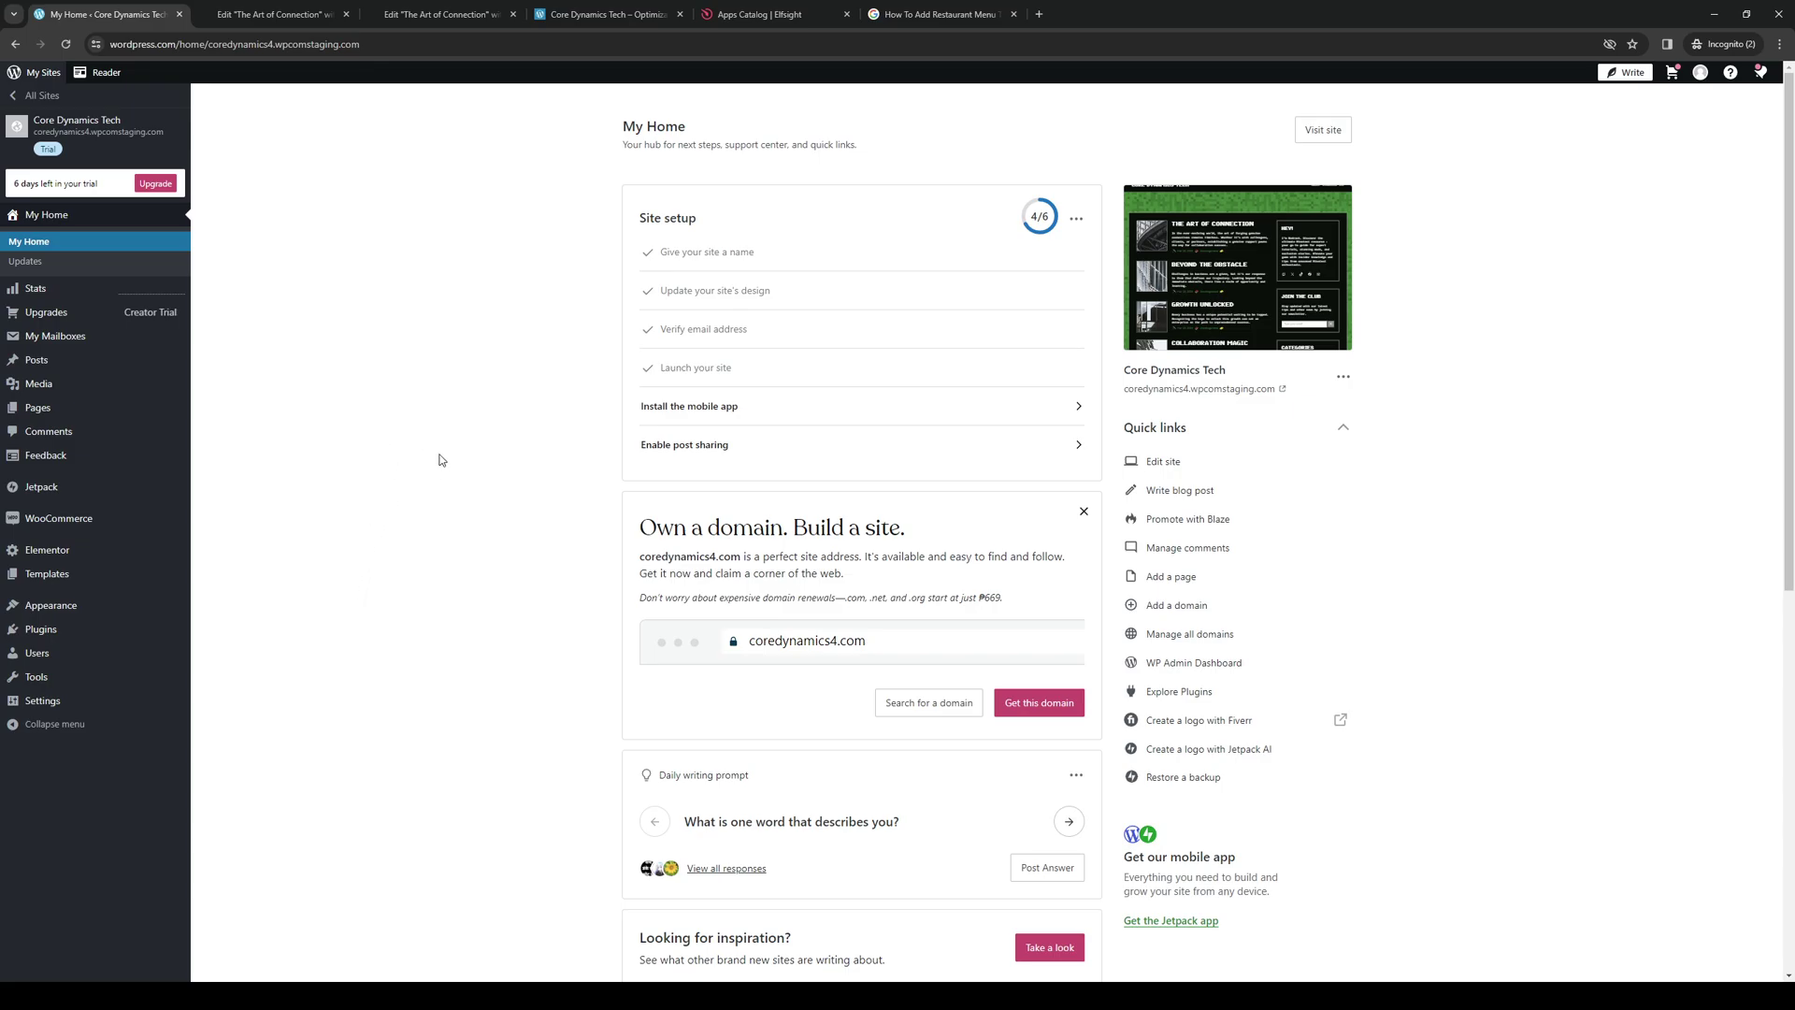
# Step: Return to the post editor and close the 'How To Add Restaurant Menu' tutorial tab
pyautogui.click(315, 13)
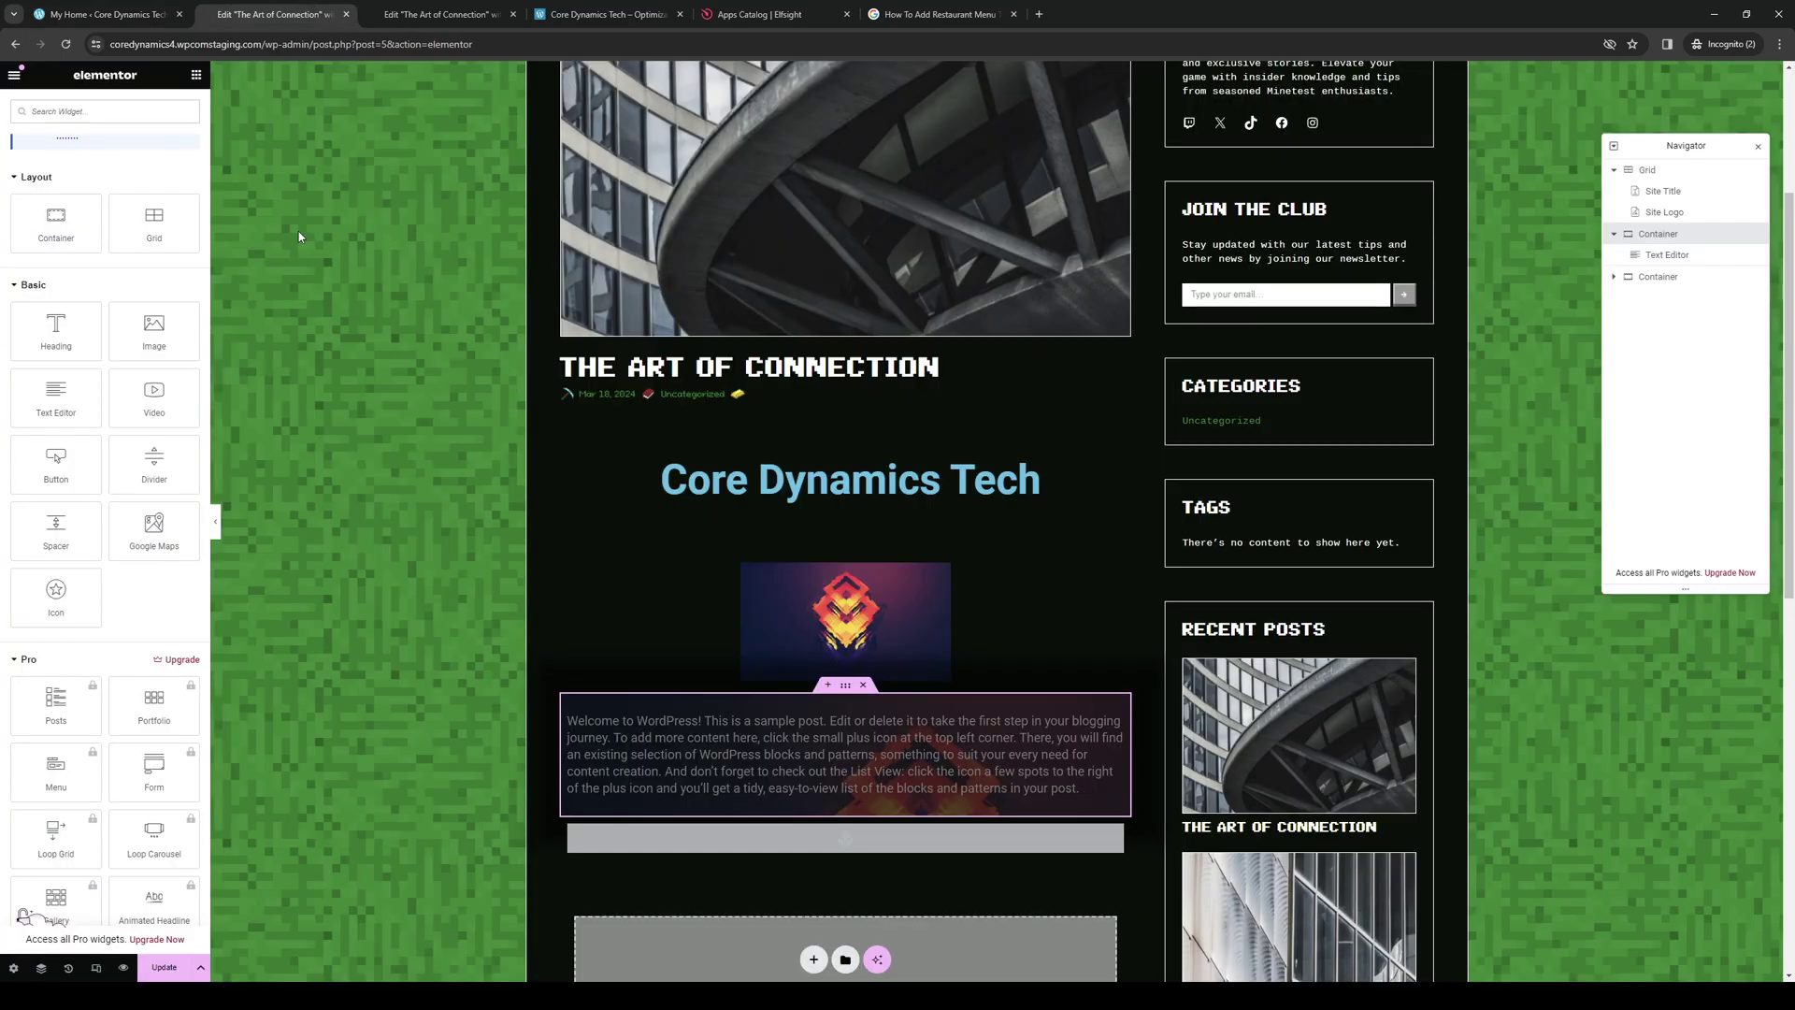
pyautogui.scroll(-3, 874, 597)
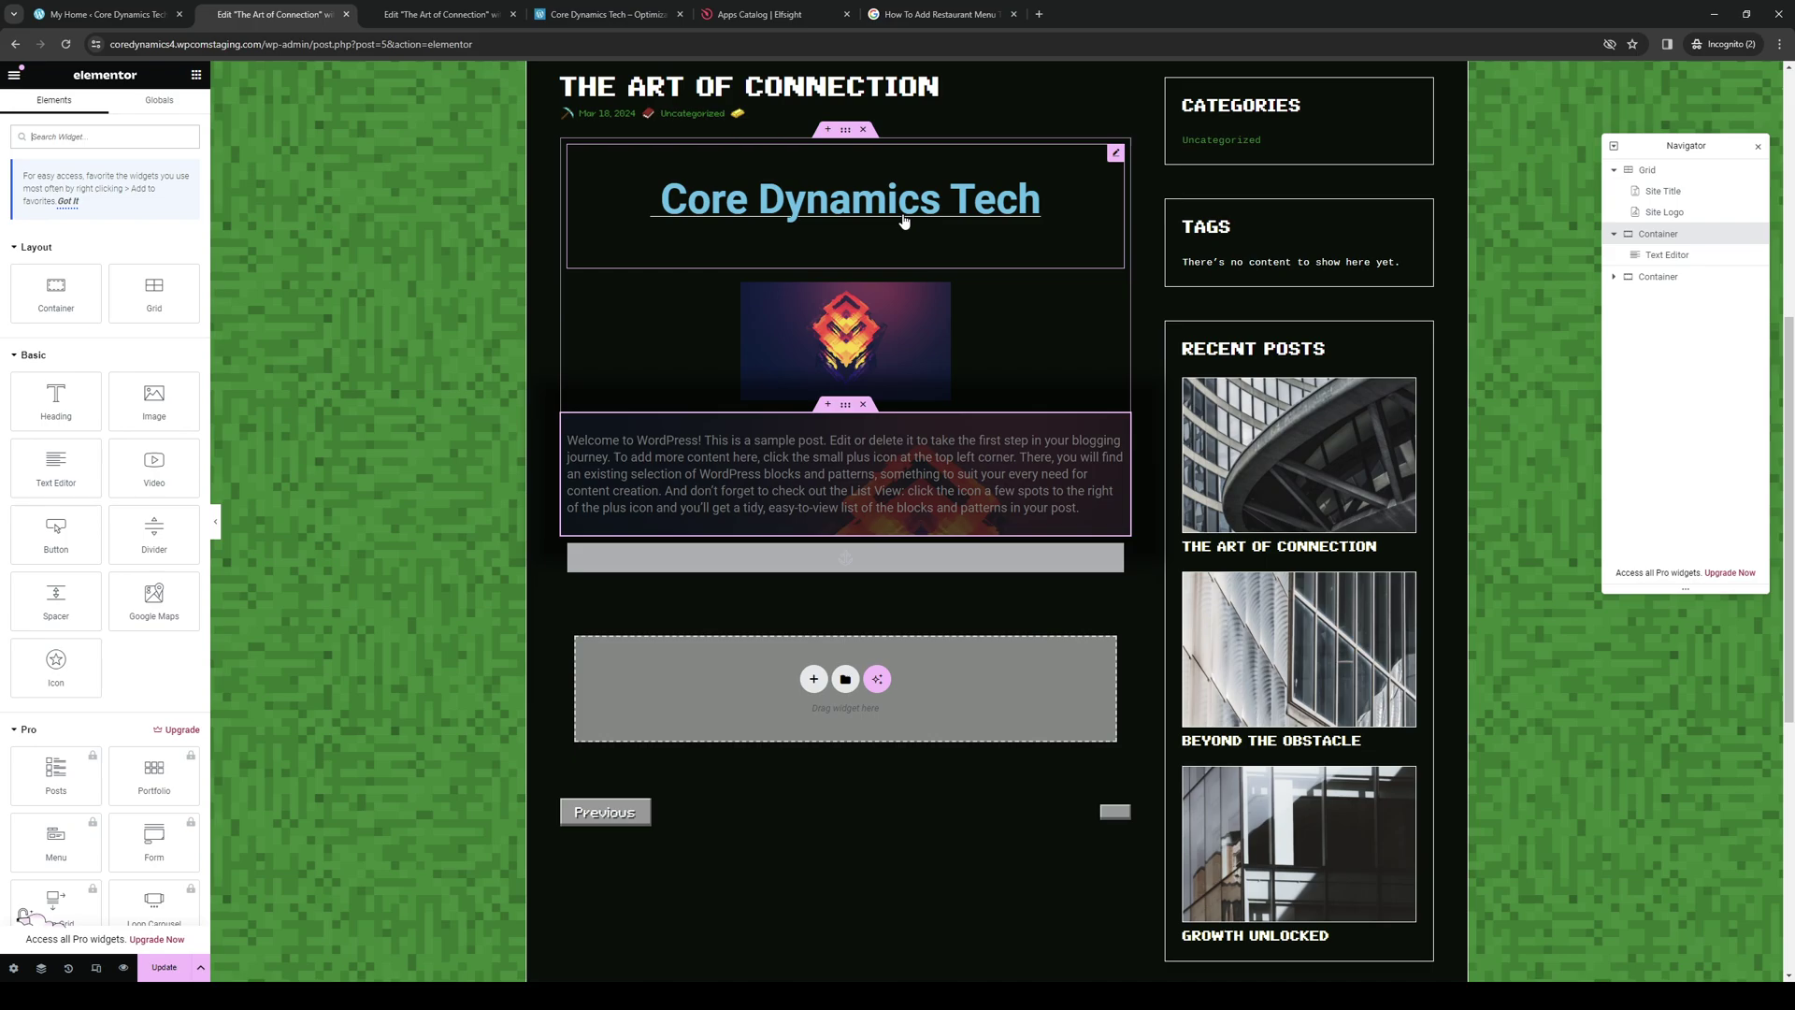
pyautogui.click(1013, 14)
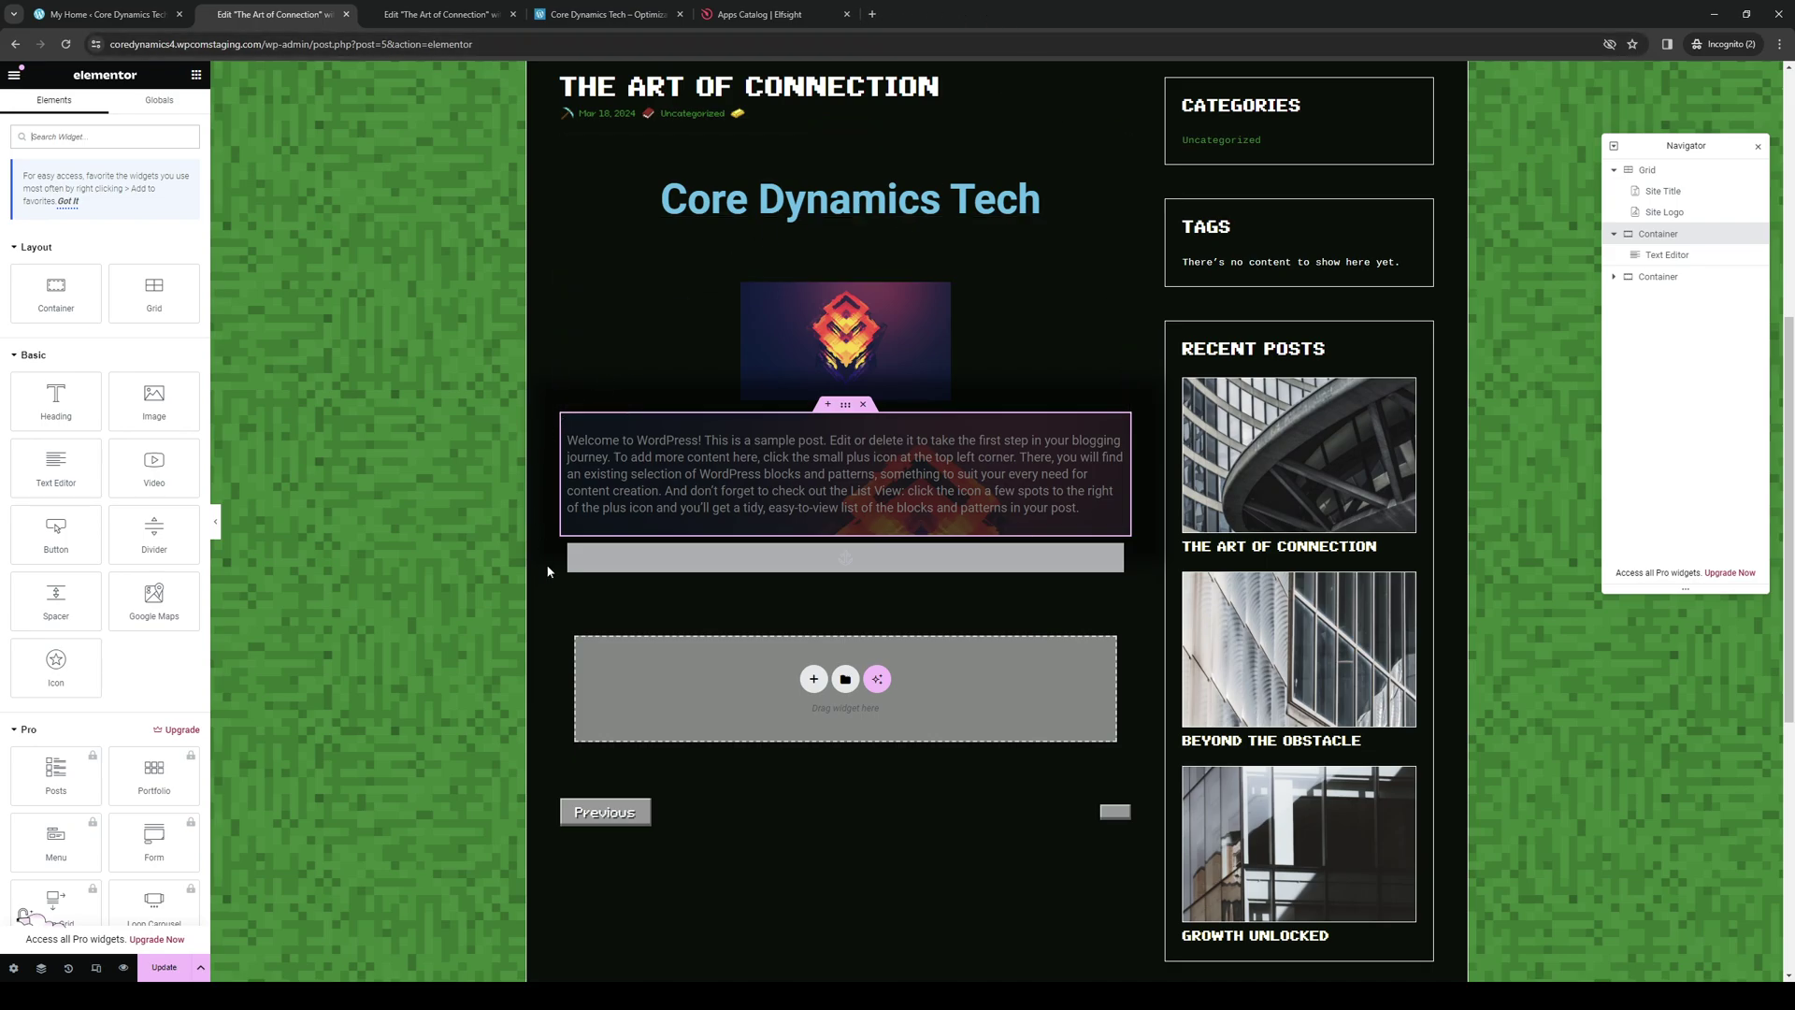
# Step: Search the Elfsight Apps Catalog for 'restaurant' to reach the Restaurant Menu templates
pyautogui.click(774, 14)
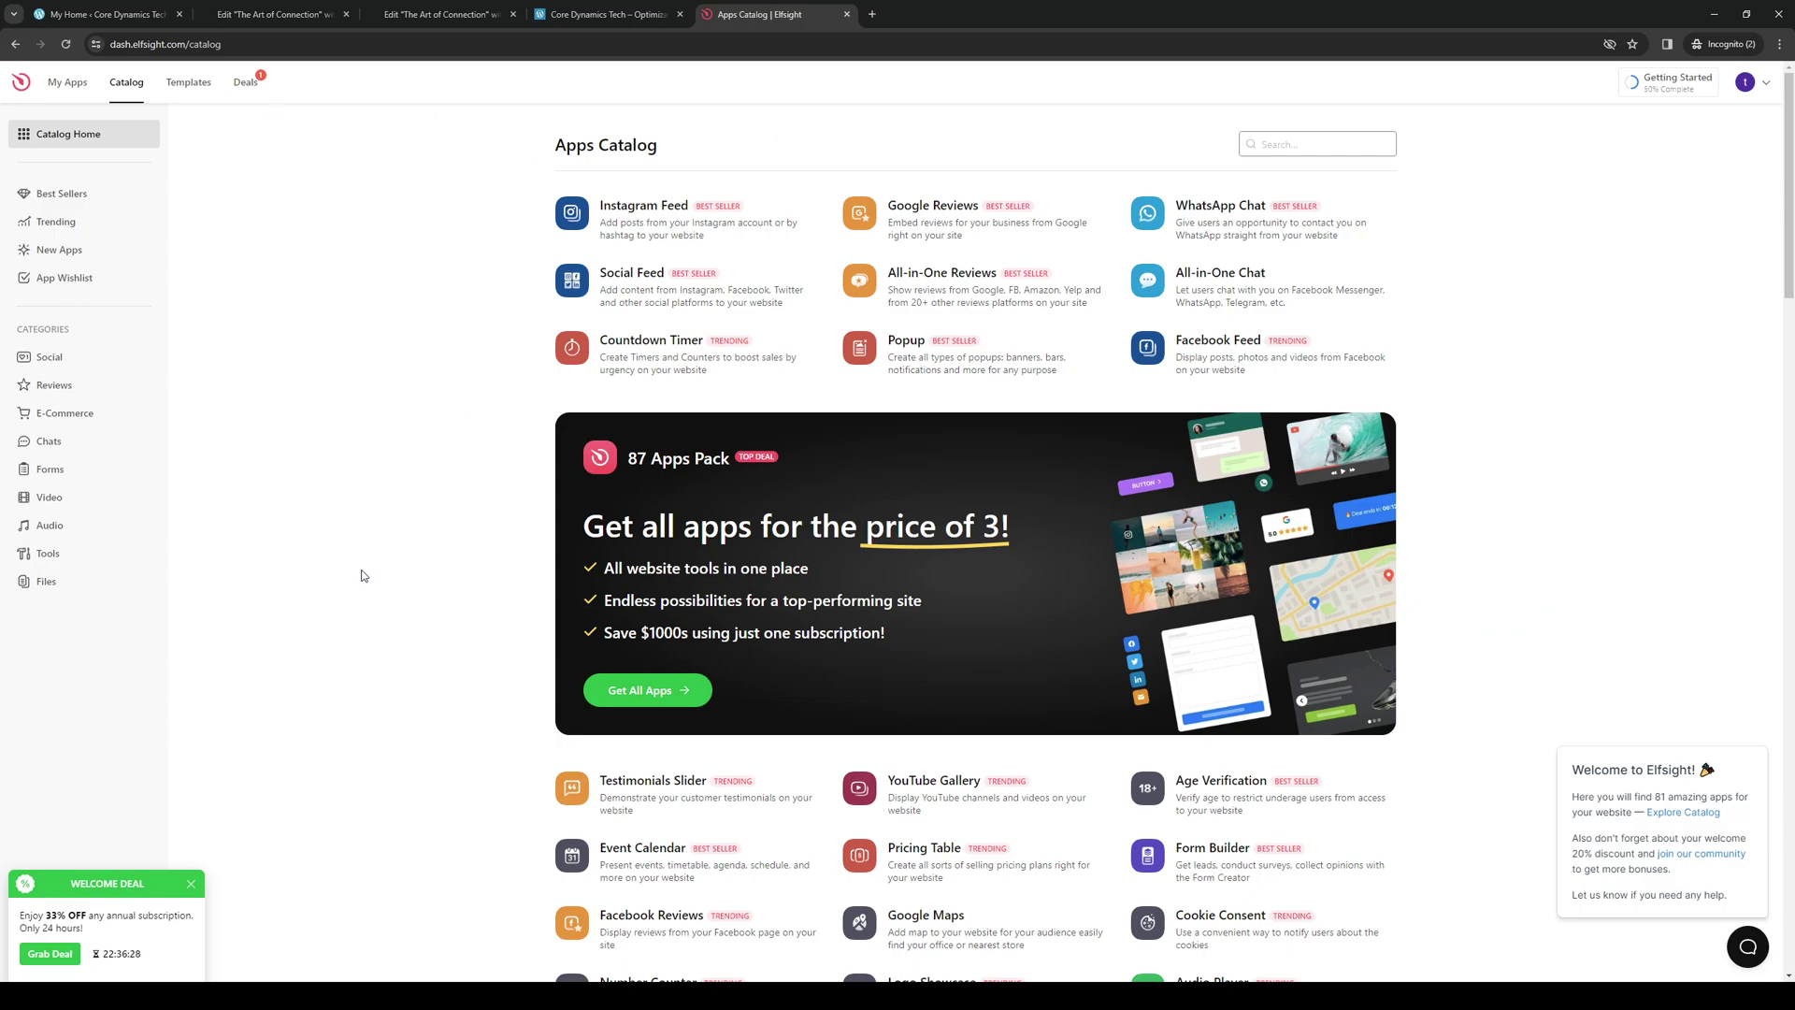
pyautogui.write('.')
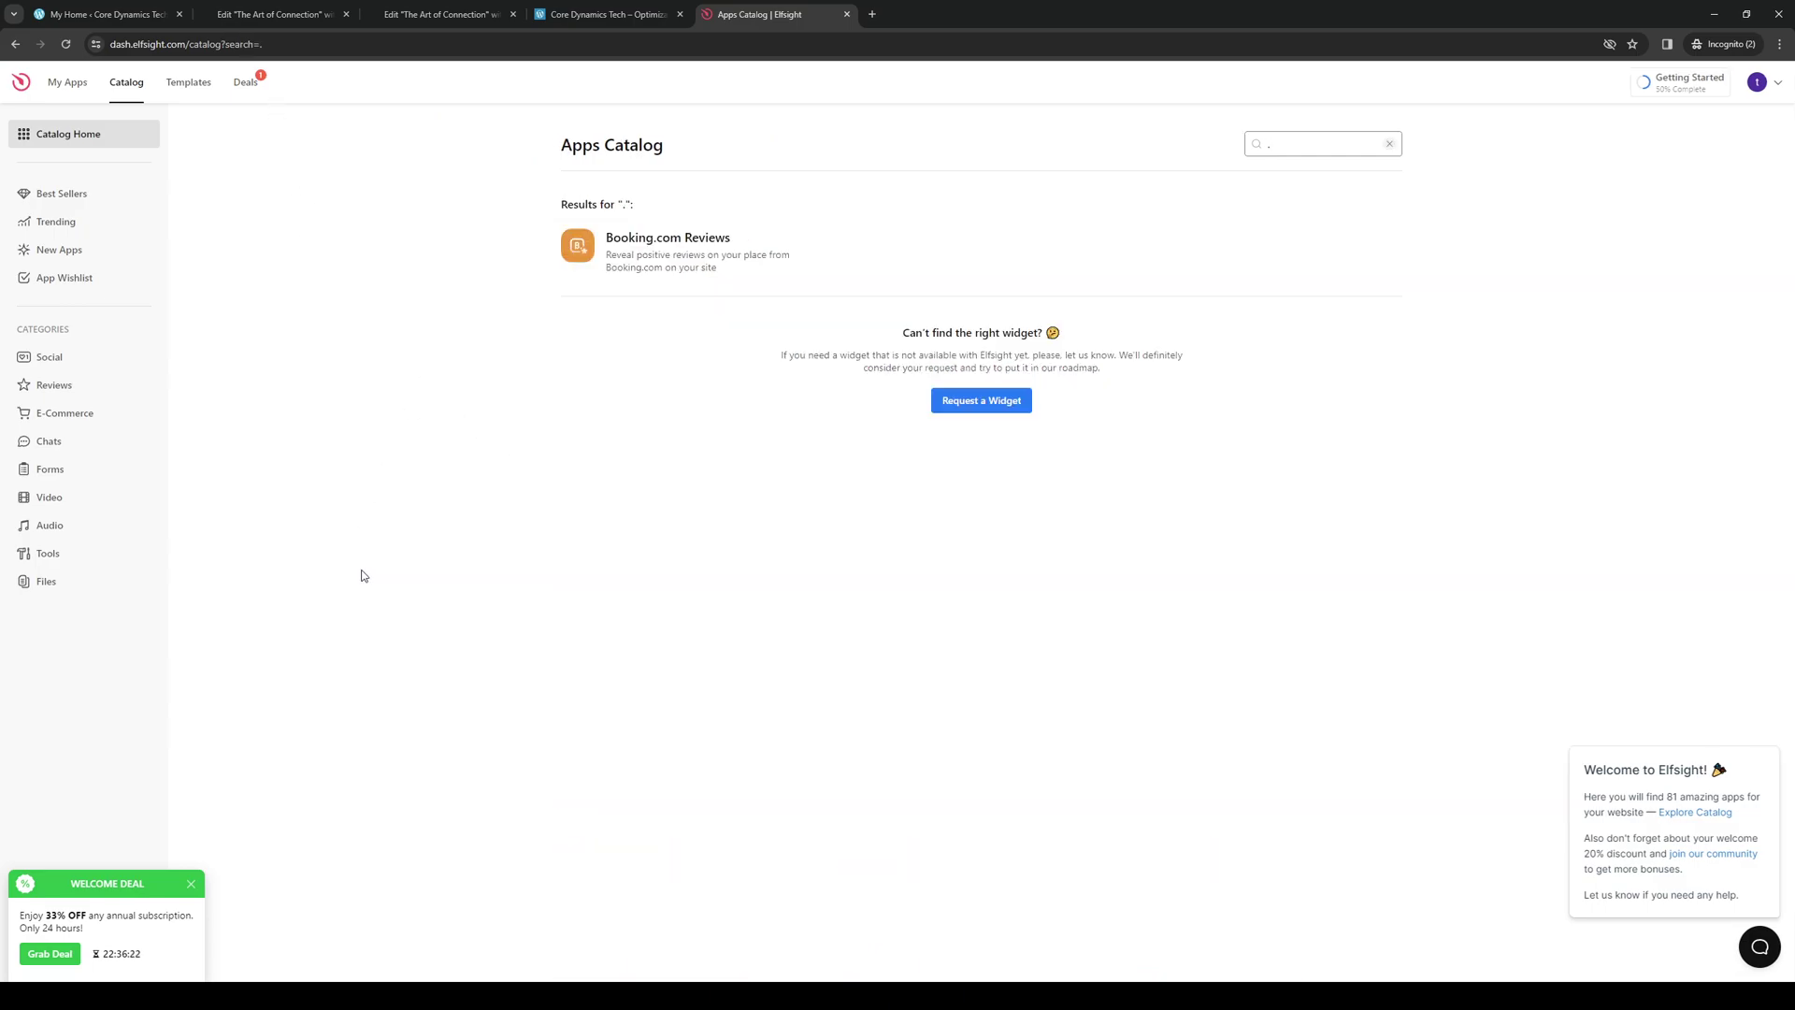
pyautogui.press('BackSpace')
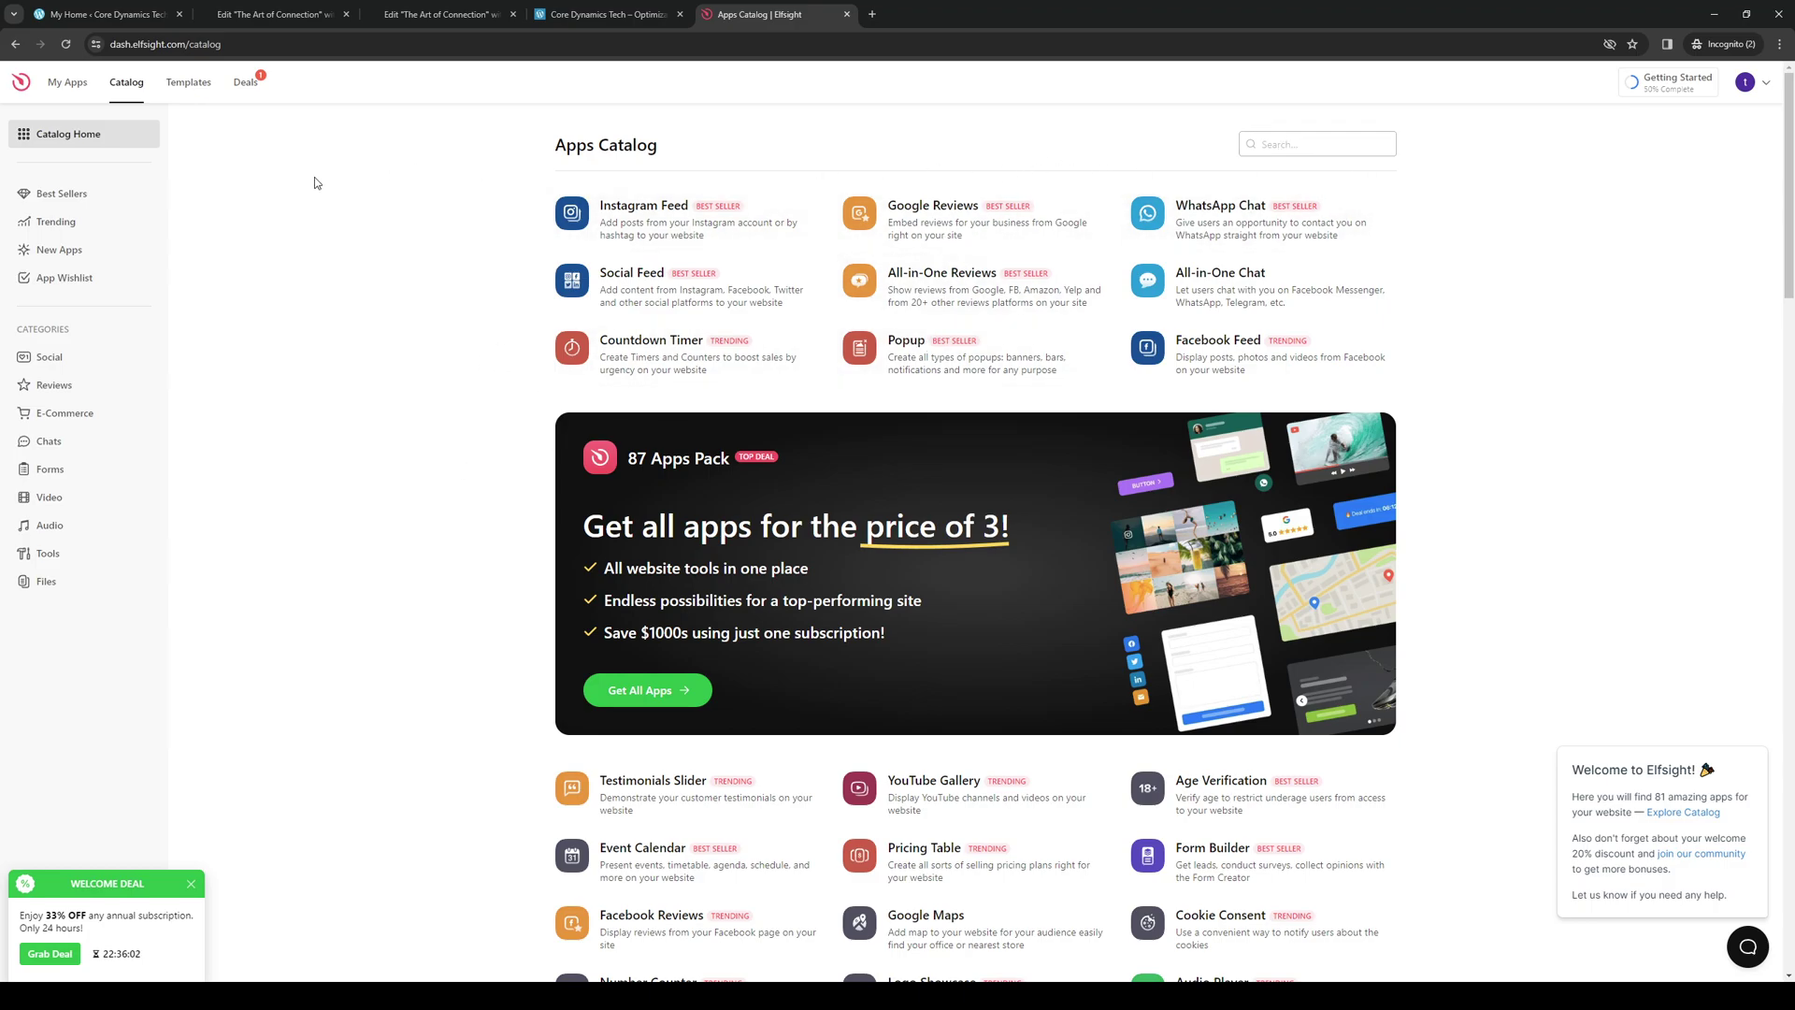
pyautogui.click(1296, 147)
pyautogui.write('restaurant')
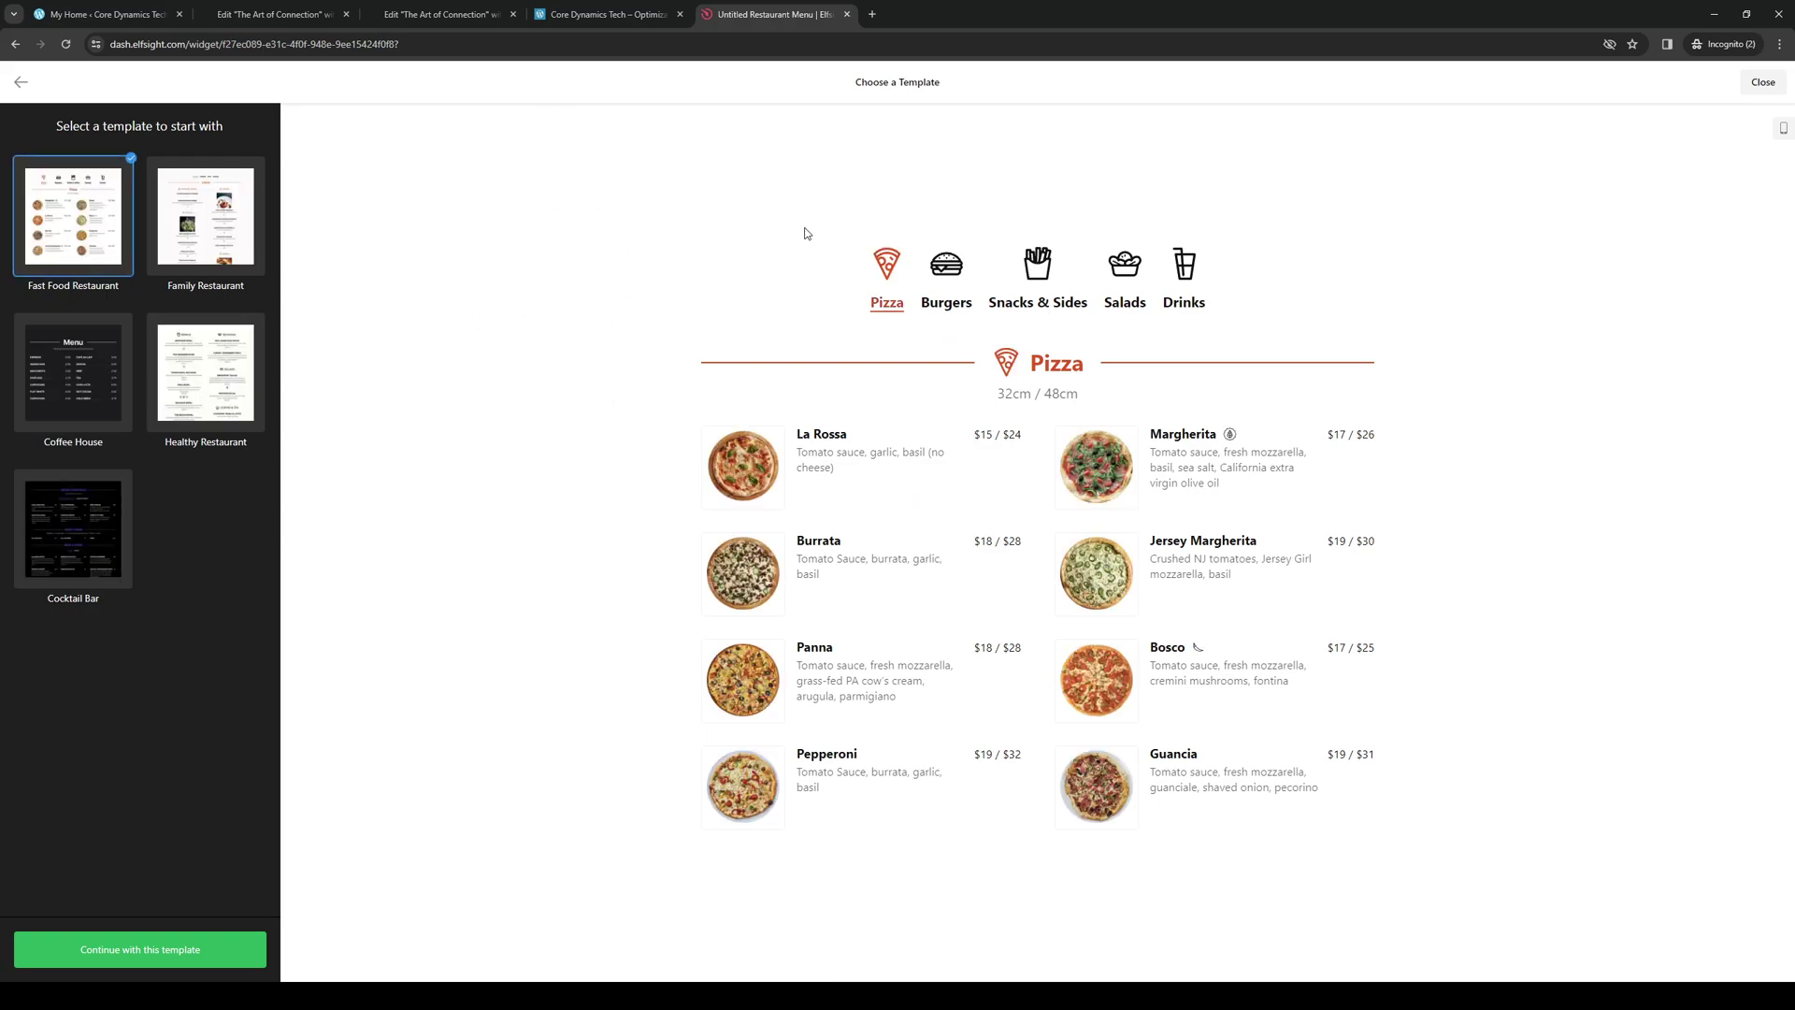
# Step: Preview the Burgers and Pizza categories, then the Coffee House and Family Restaurant templates
pyautogui.click(945, 281)
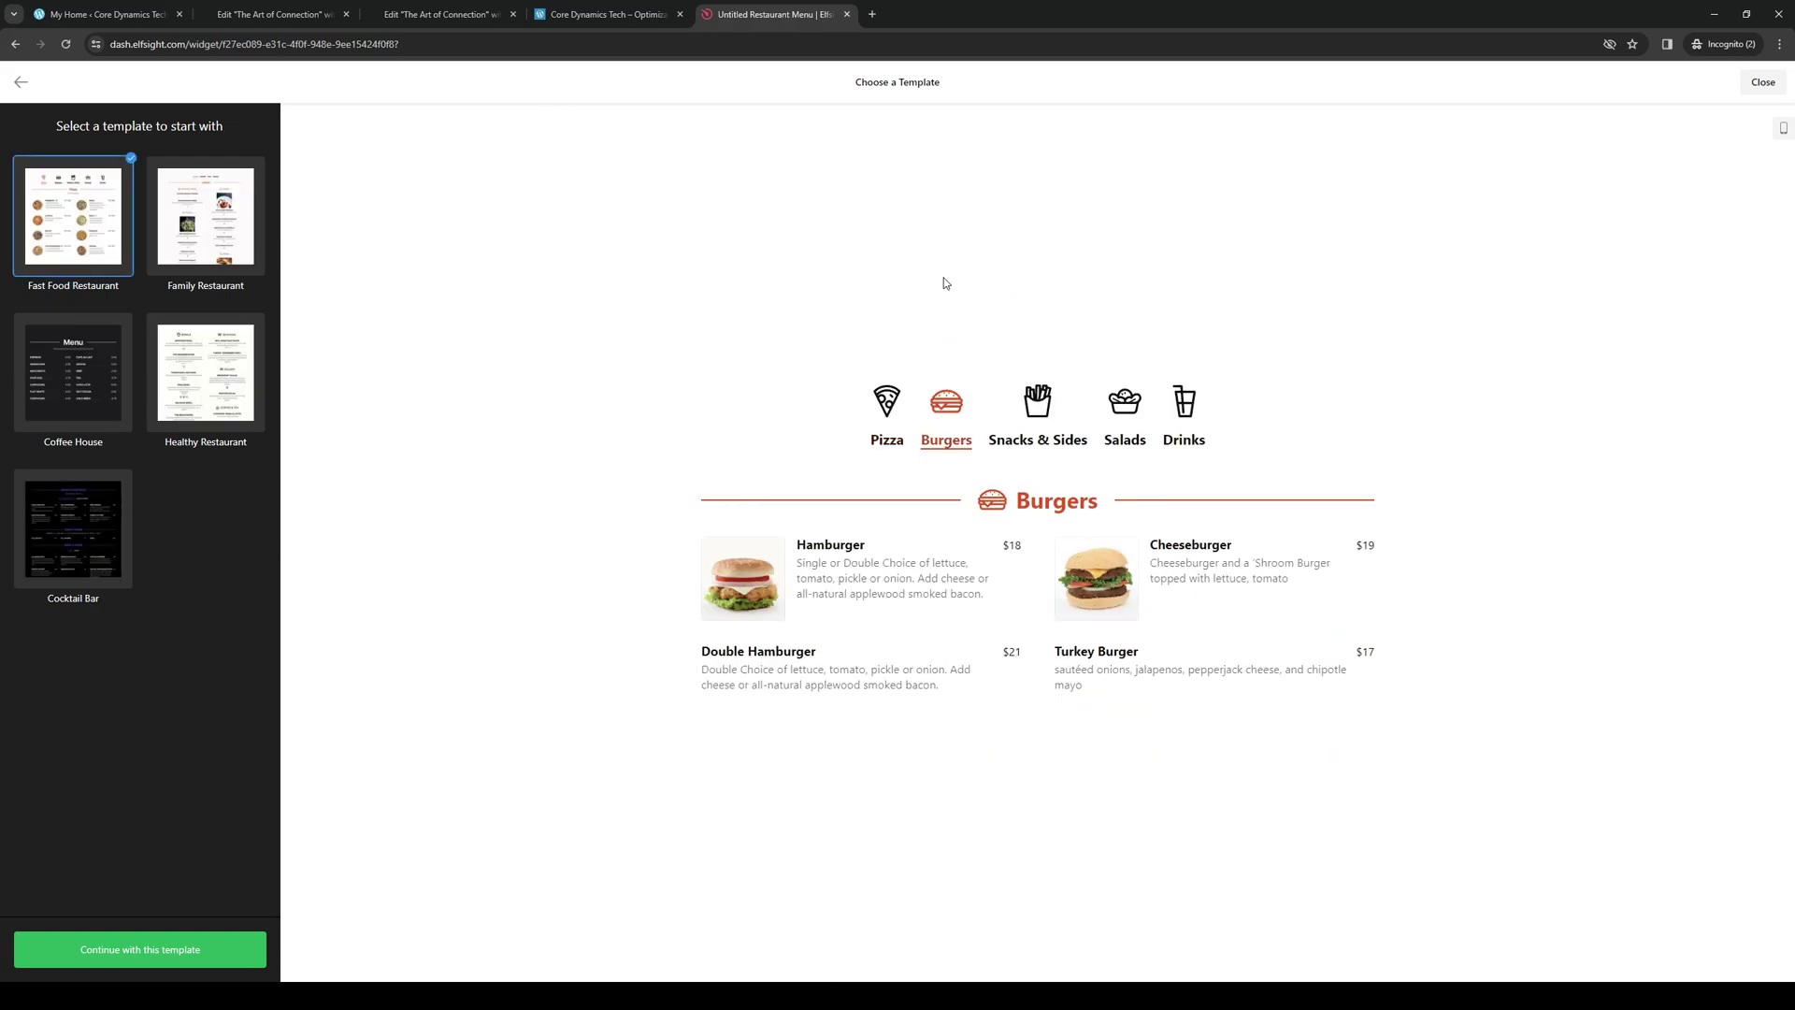
pyautogui.click(886, 412)
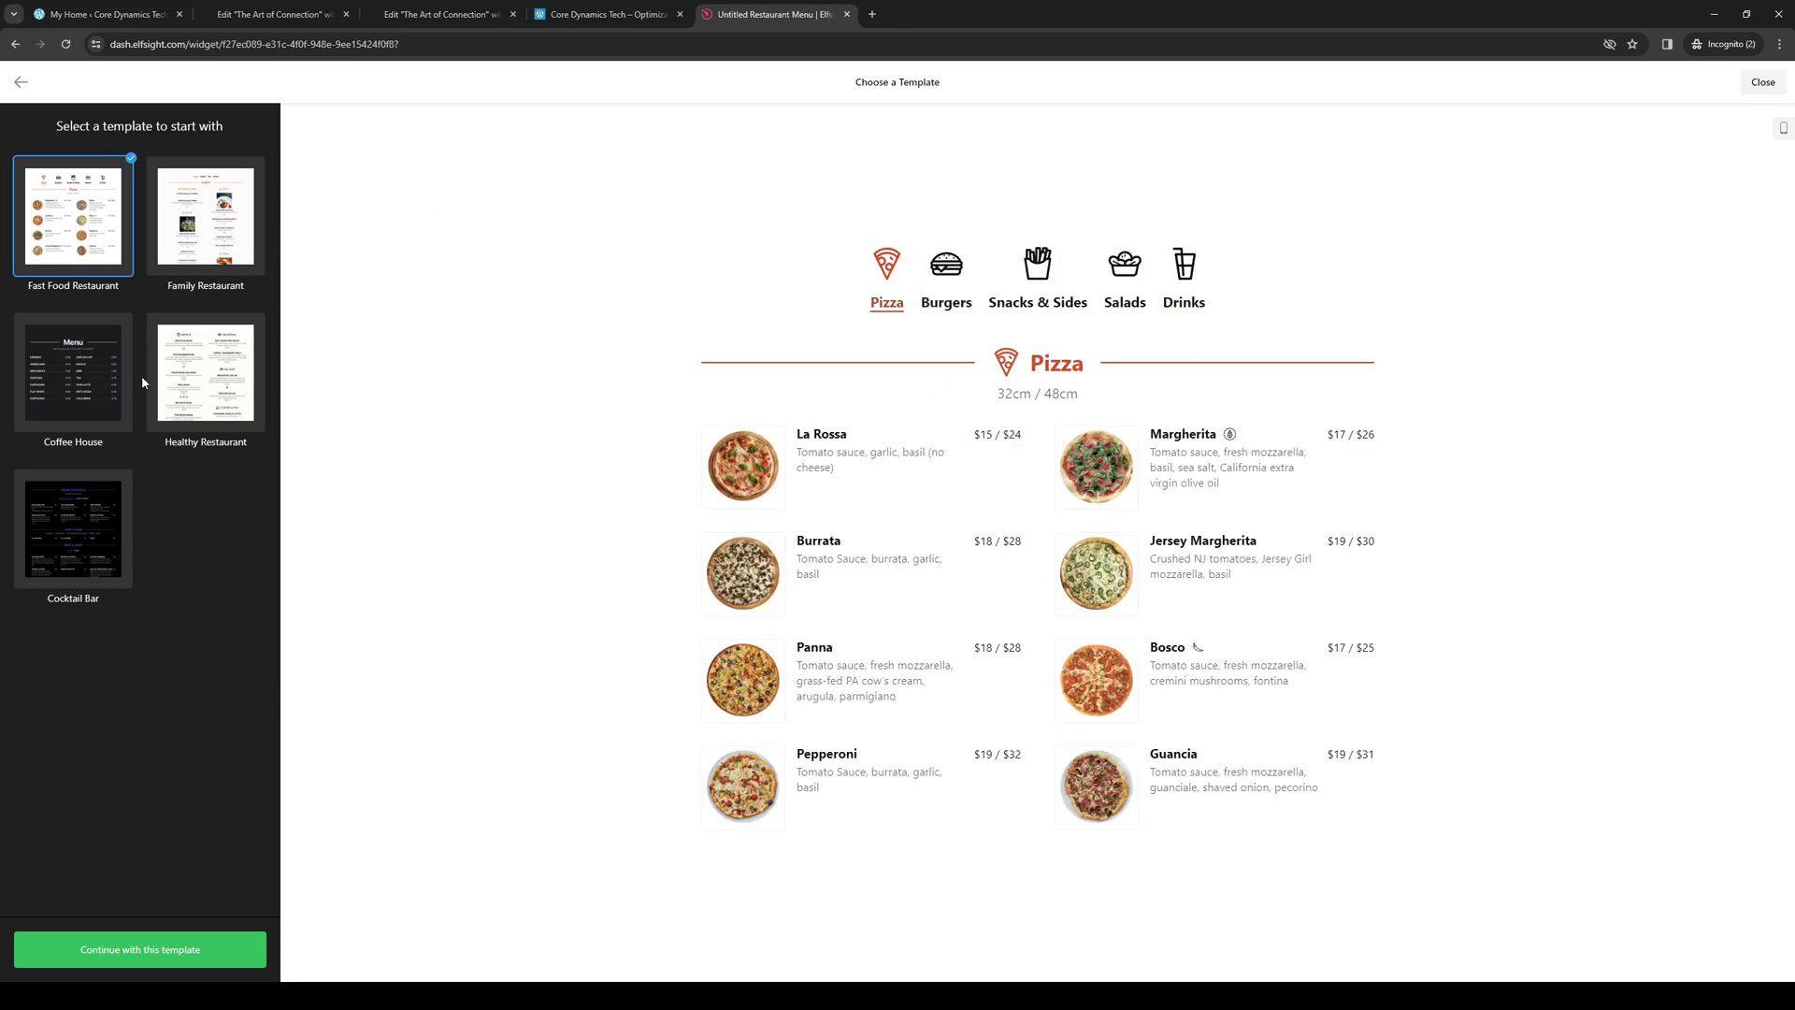
pyautogui.click(66, 372)
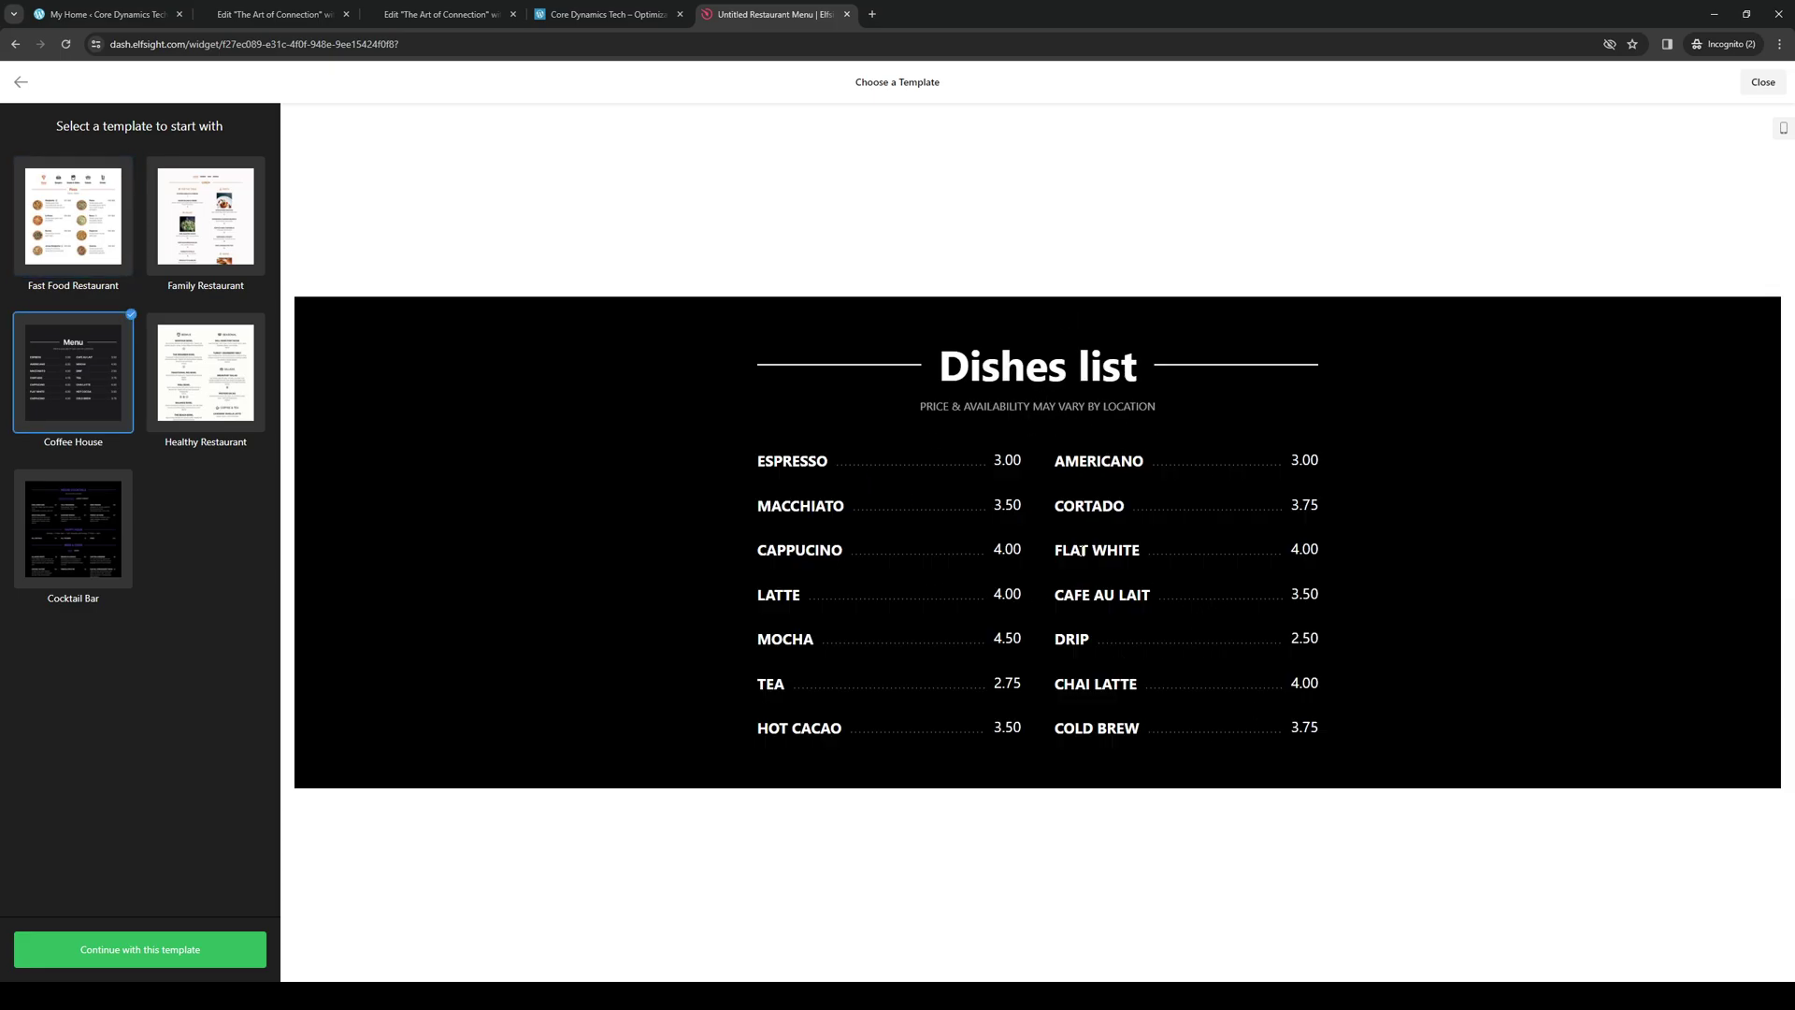
pyautogui.click(216, 242)
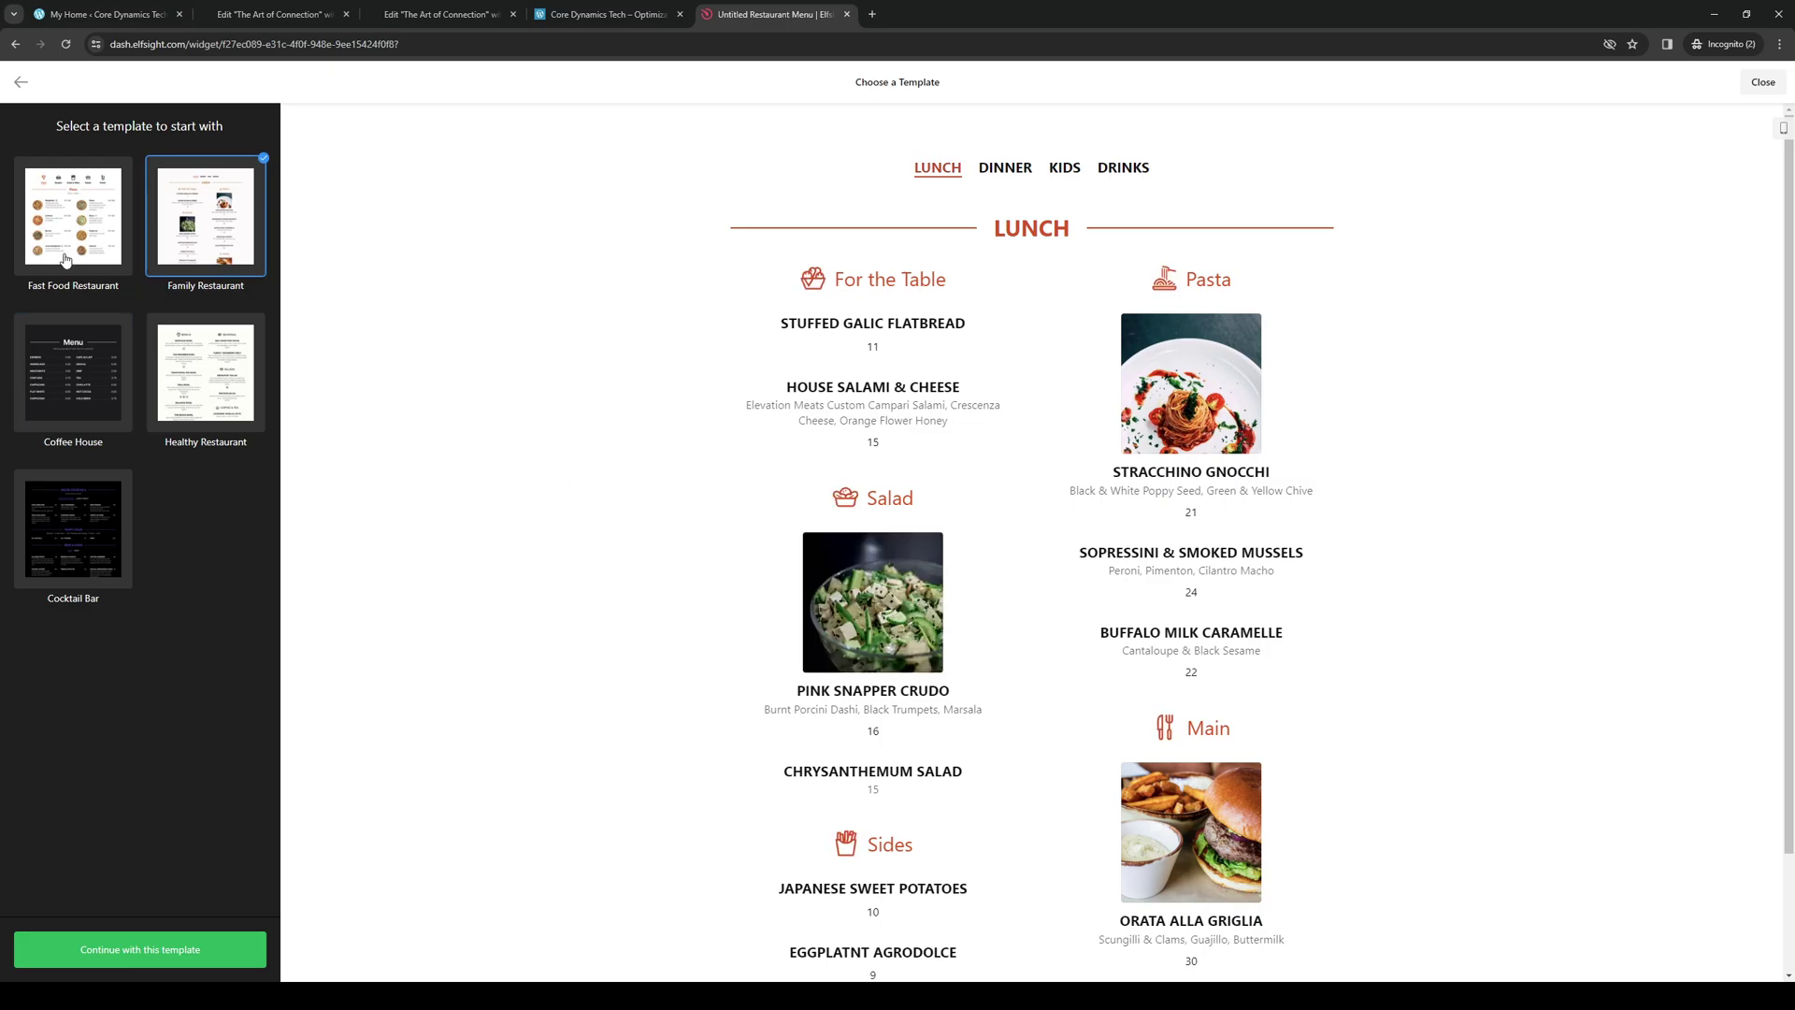
pyautogui.click(35, 241)
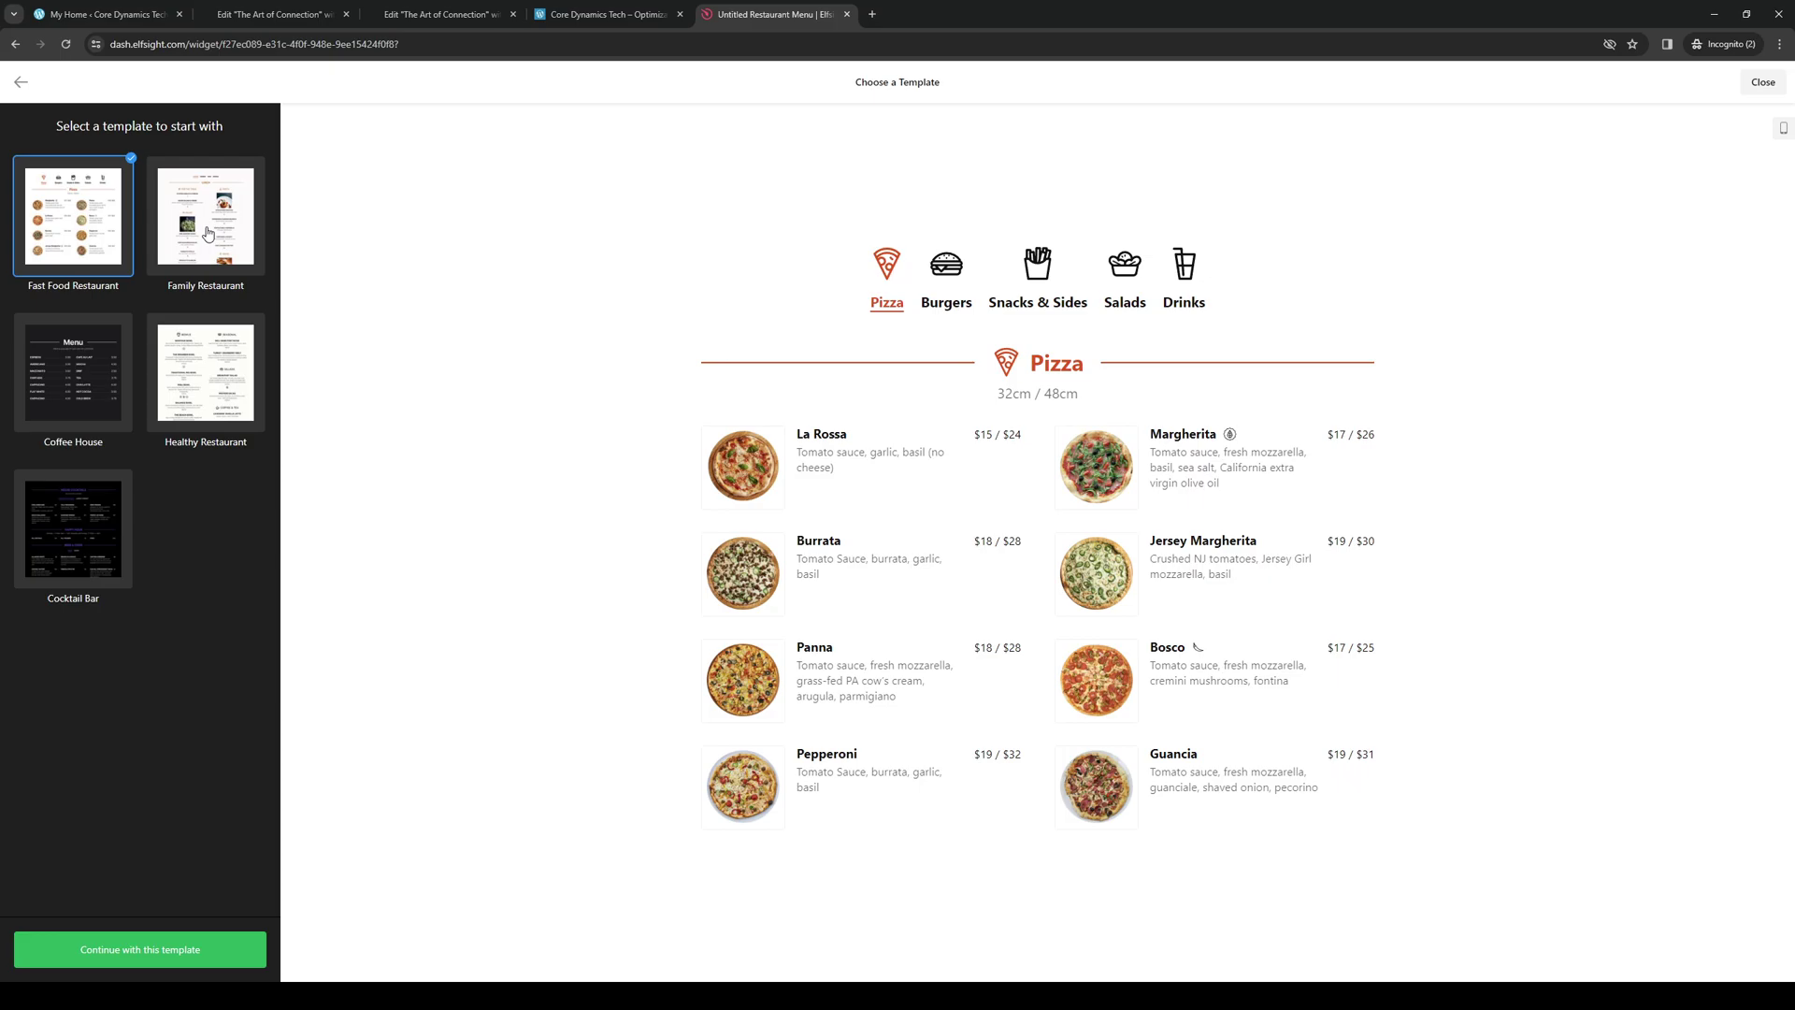
# Step: Continue building the widget from the Family Restaurant template
pyautogui.click(209, 232)
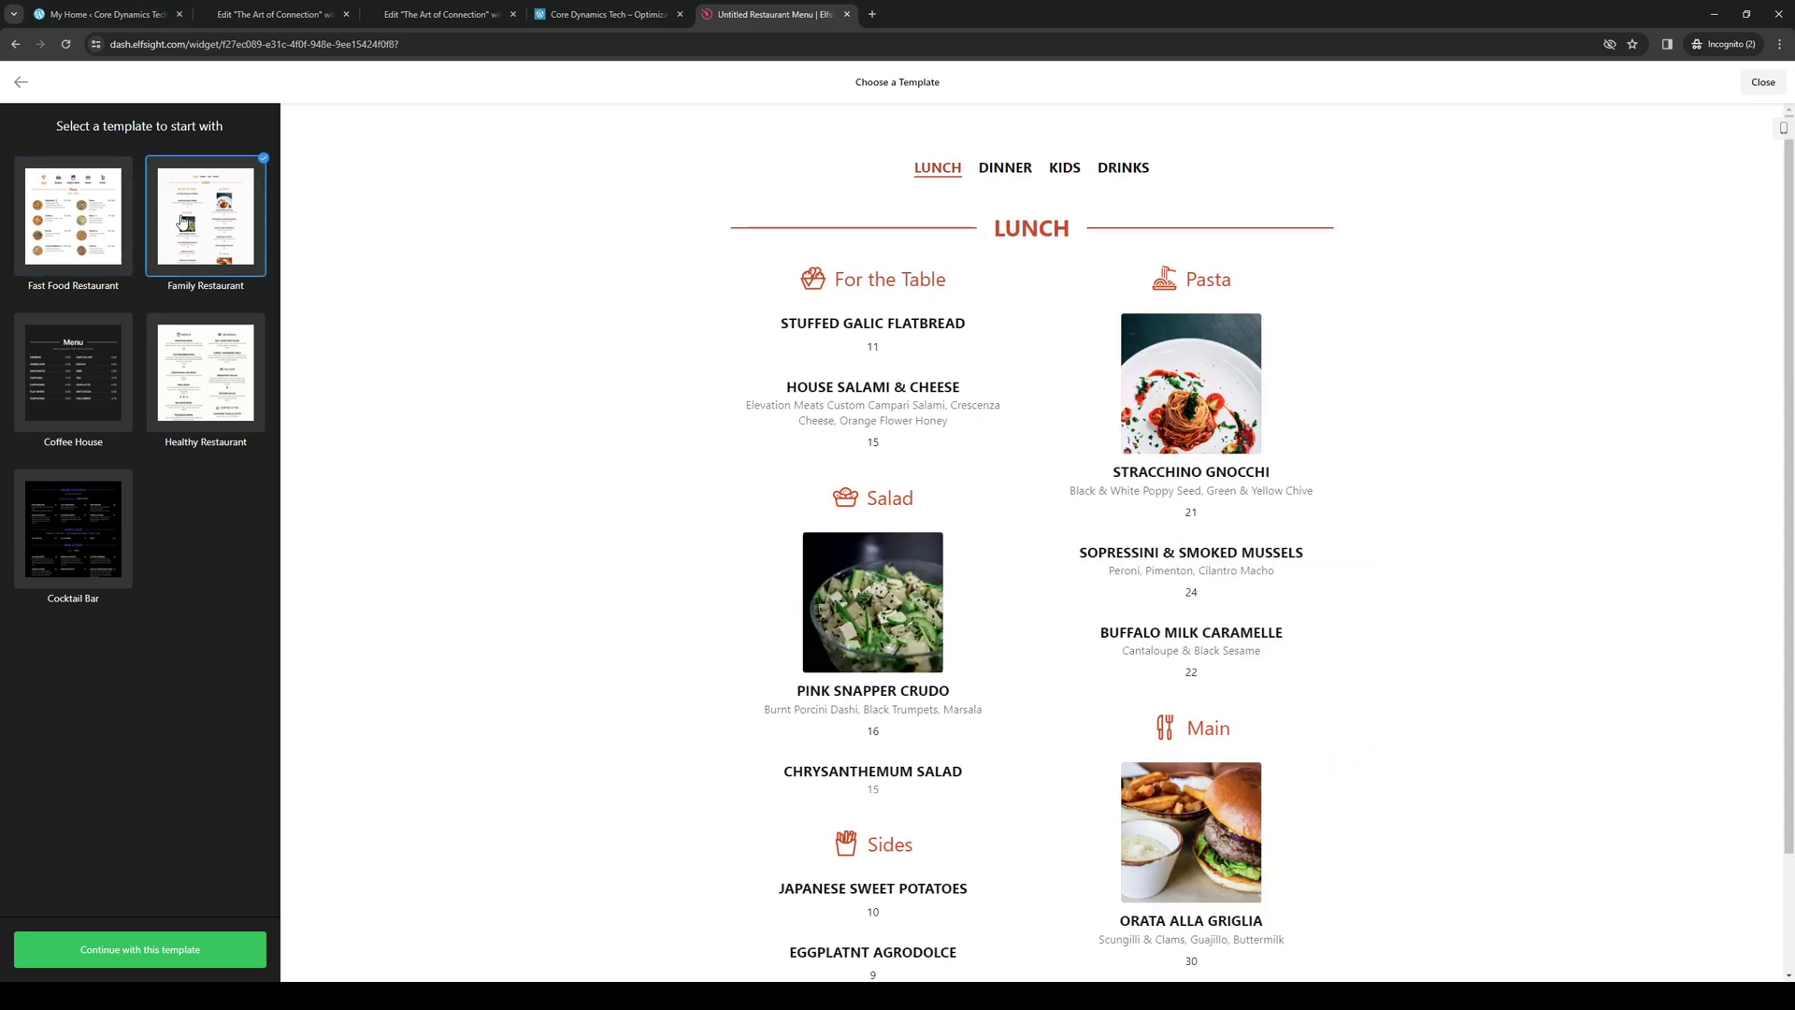
pyautogui.scroll(-1, 889, 619)
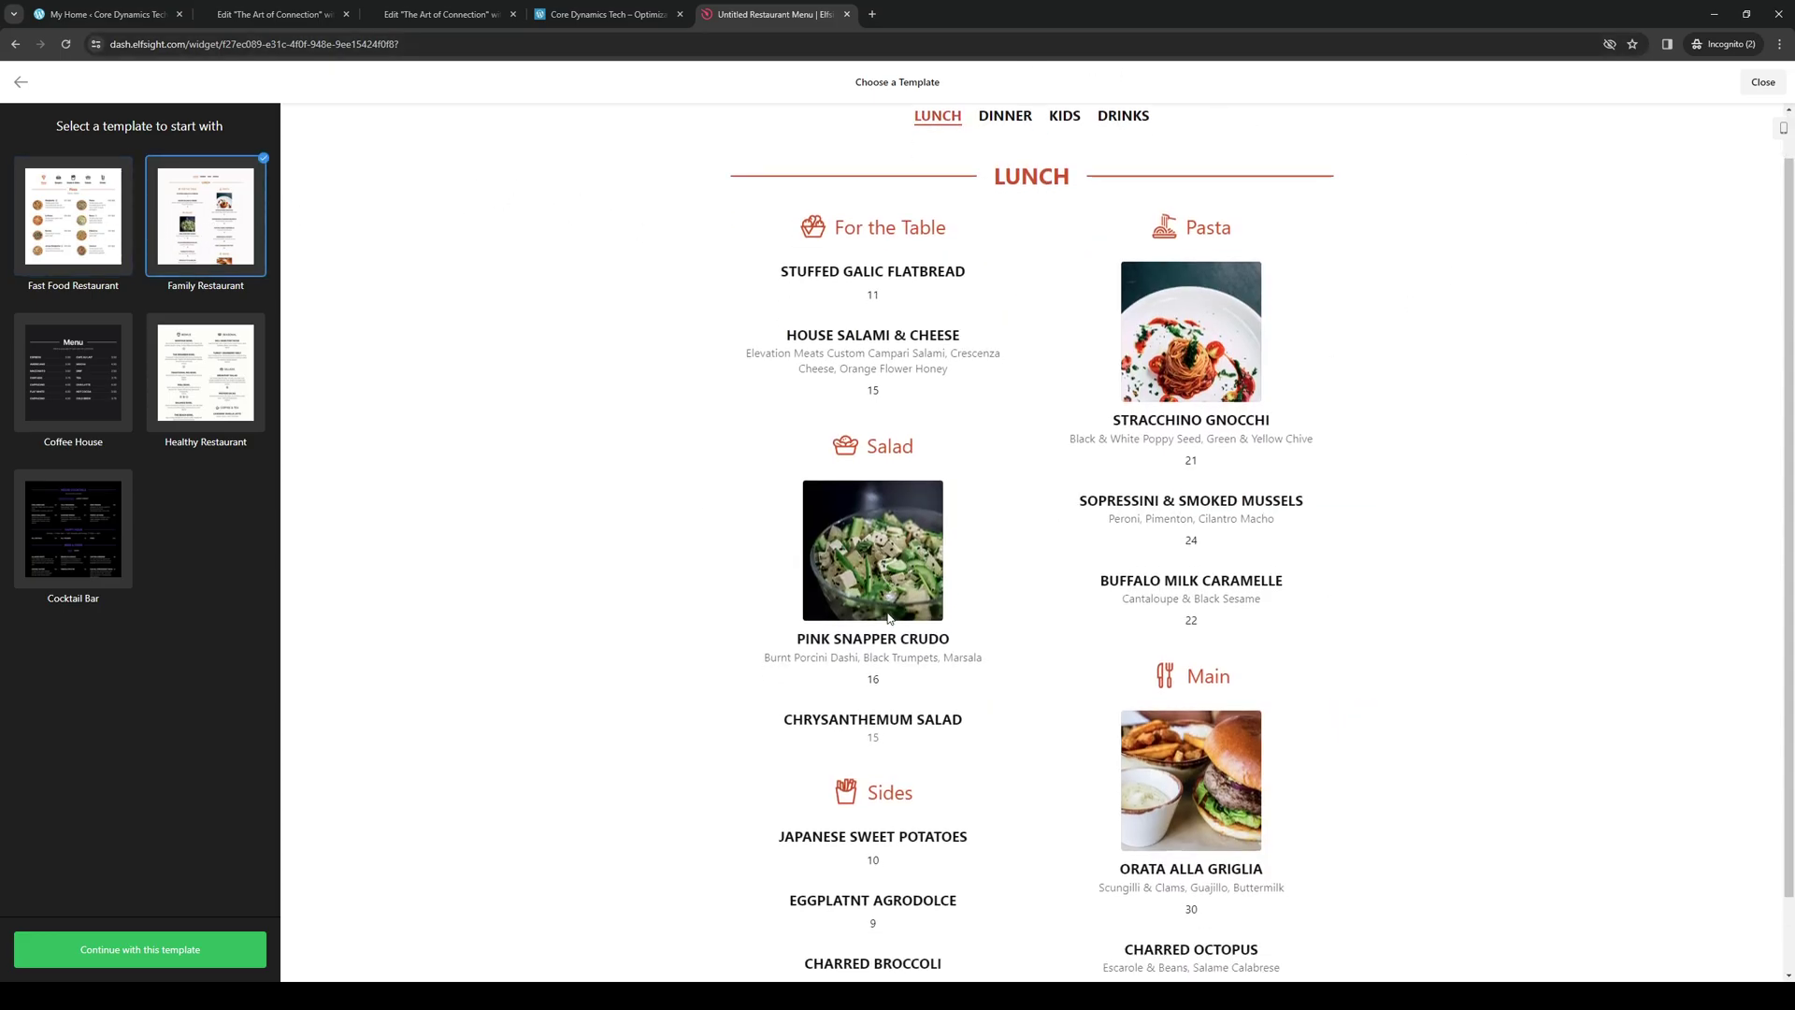
pyautogui.scroll(-2, 1374, 449)
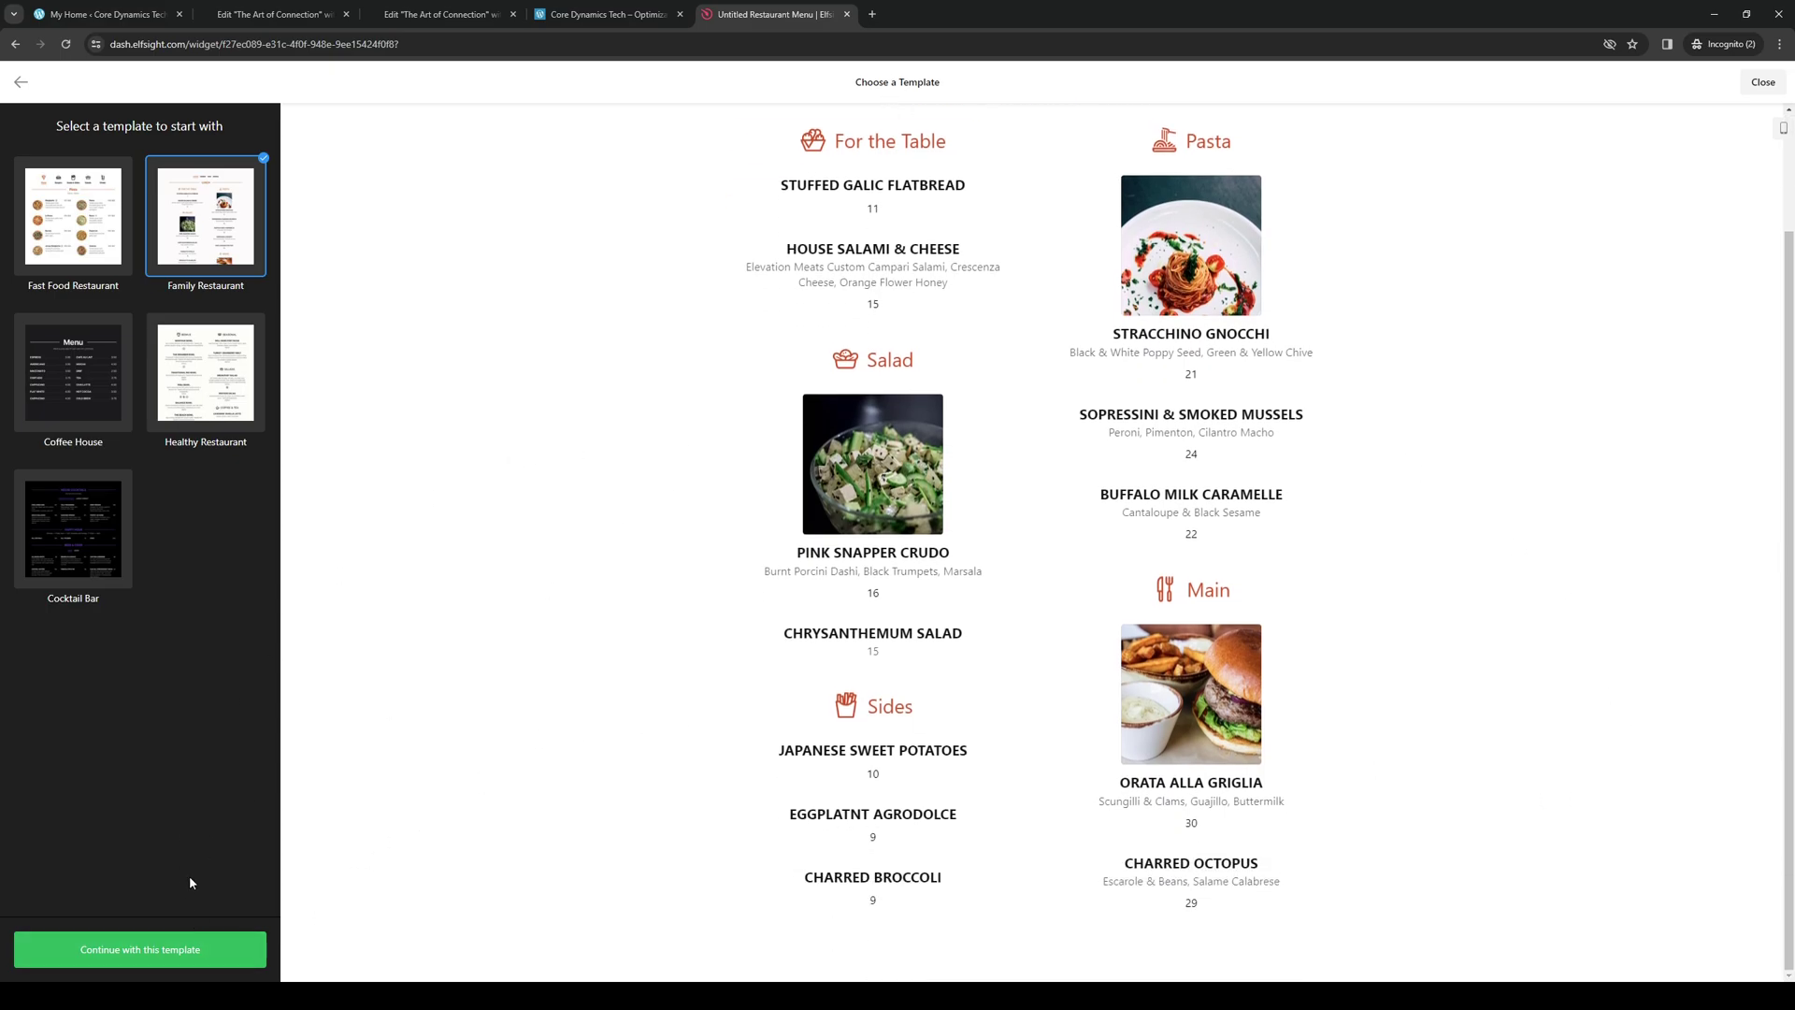
pyautogui.click(188, 949)
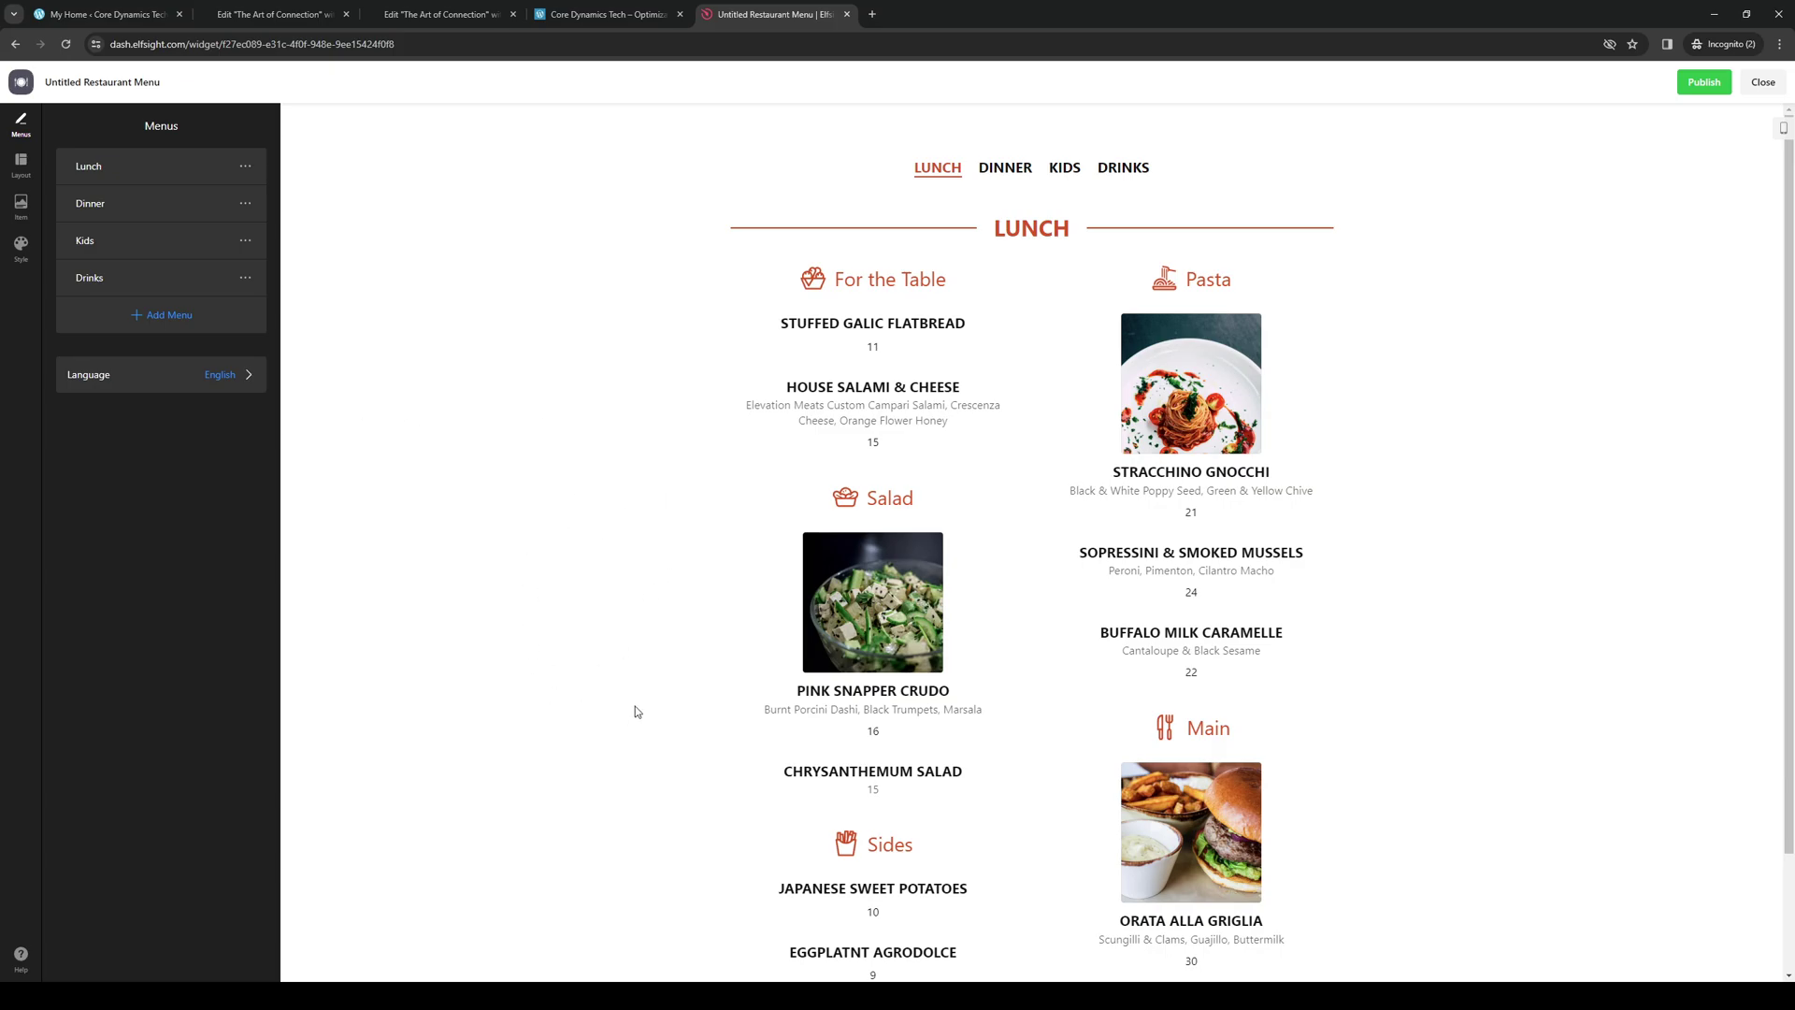
# Step: Publish the Untitled Restaurant Menu widget from the Elfsight editor
pyautogui.click(1704, 82)
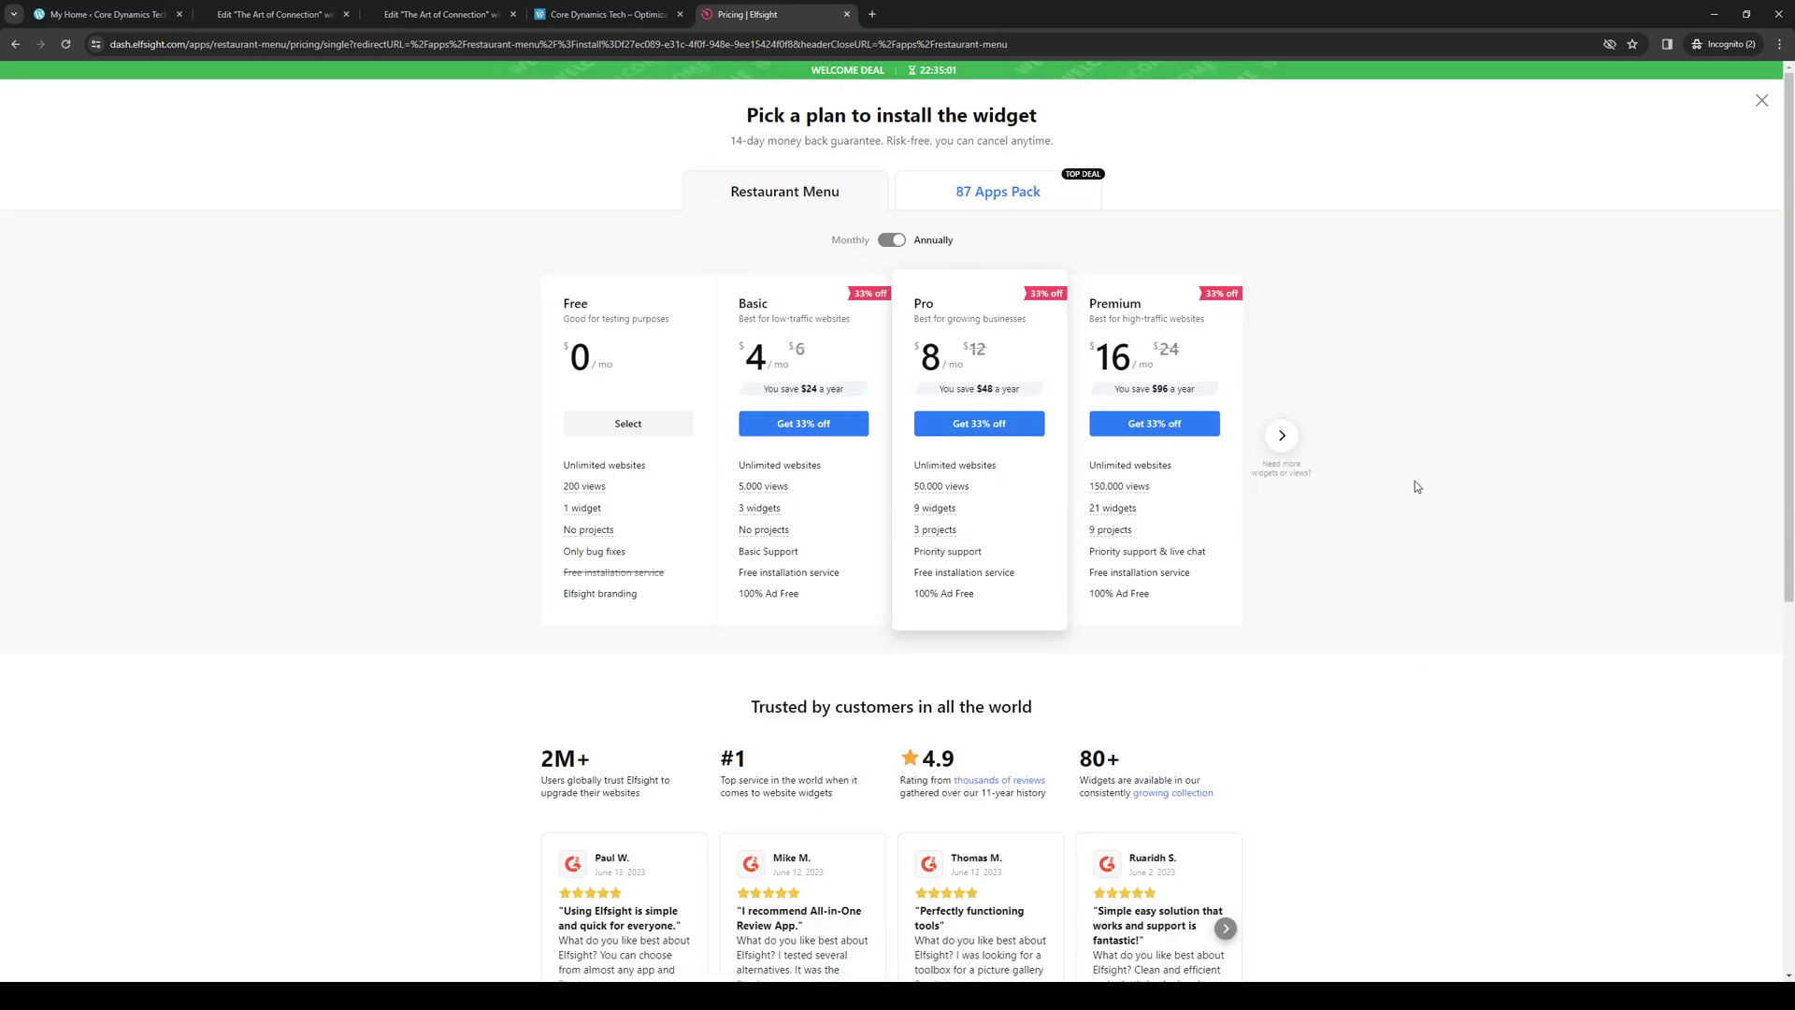
# Step: Choose the Free plan and copy the restaurant menu's embed code
pyautogui.moveTo(642, 459)
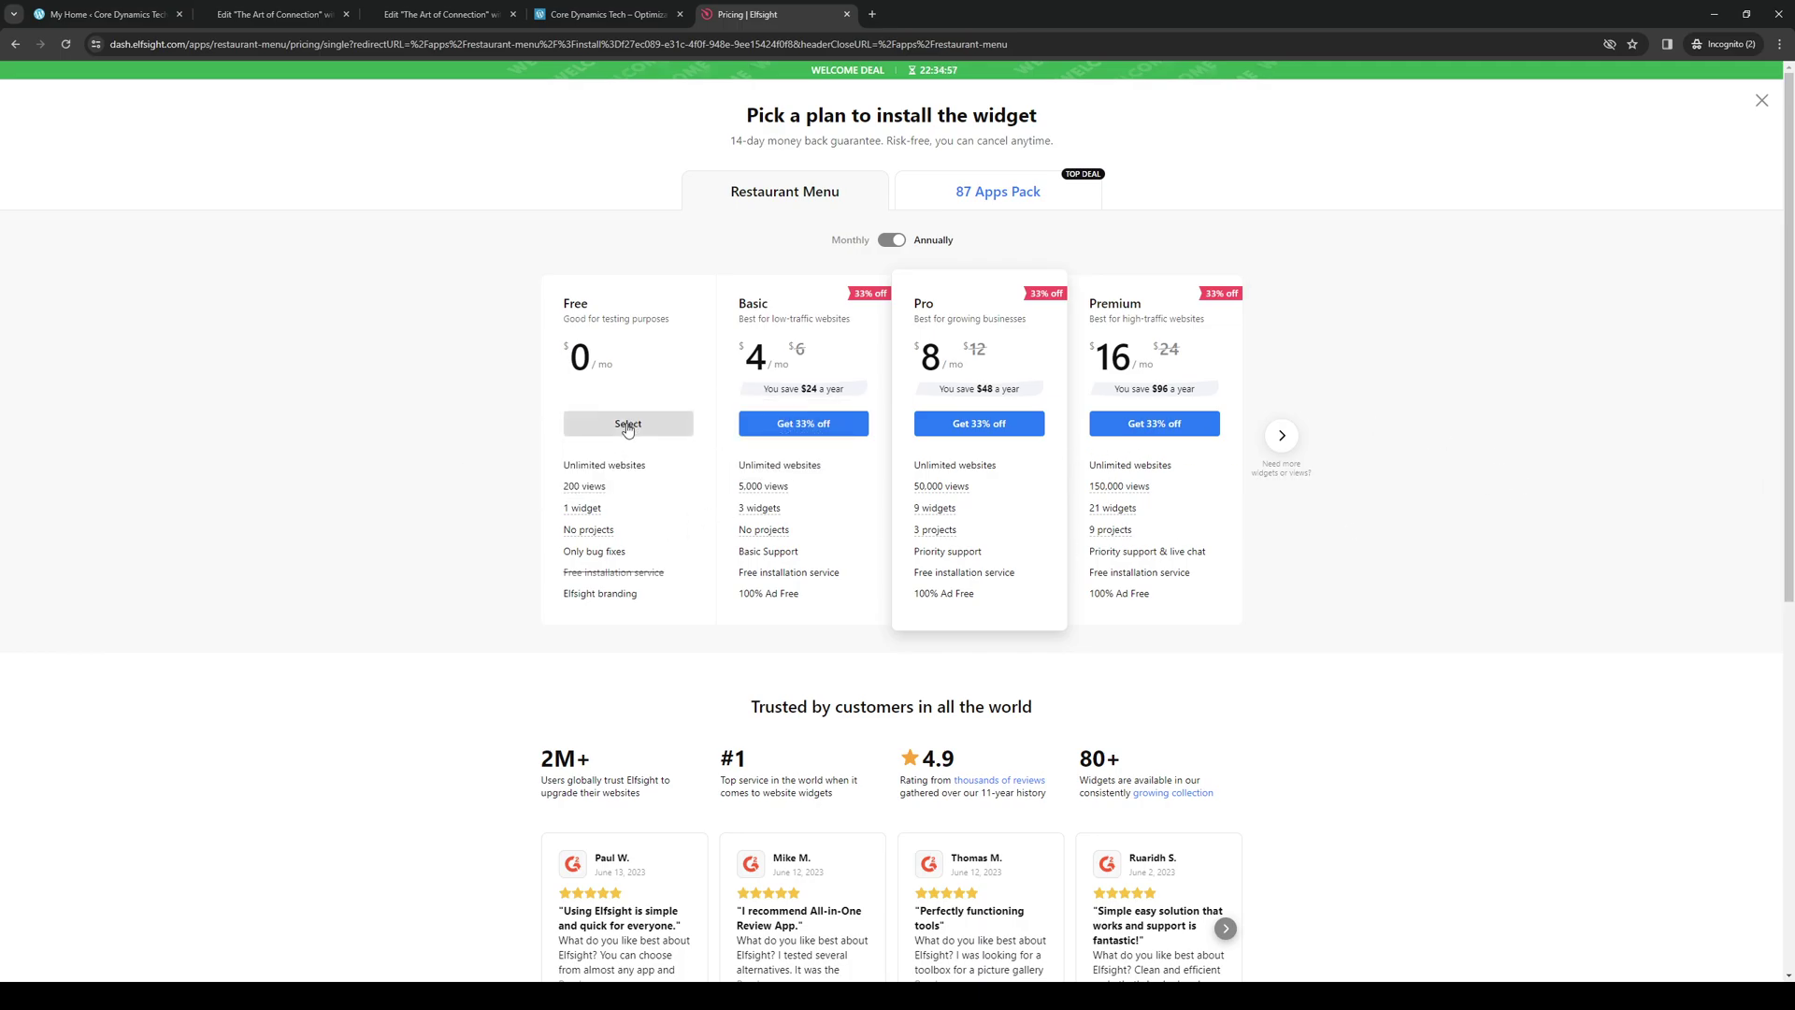
pyautogui.click(628, 424)
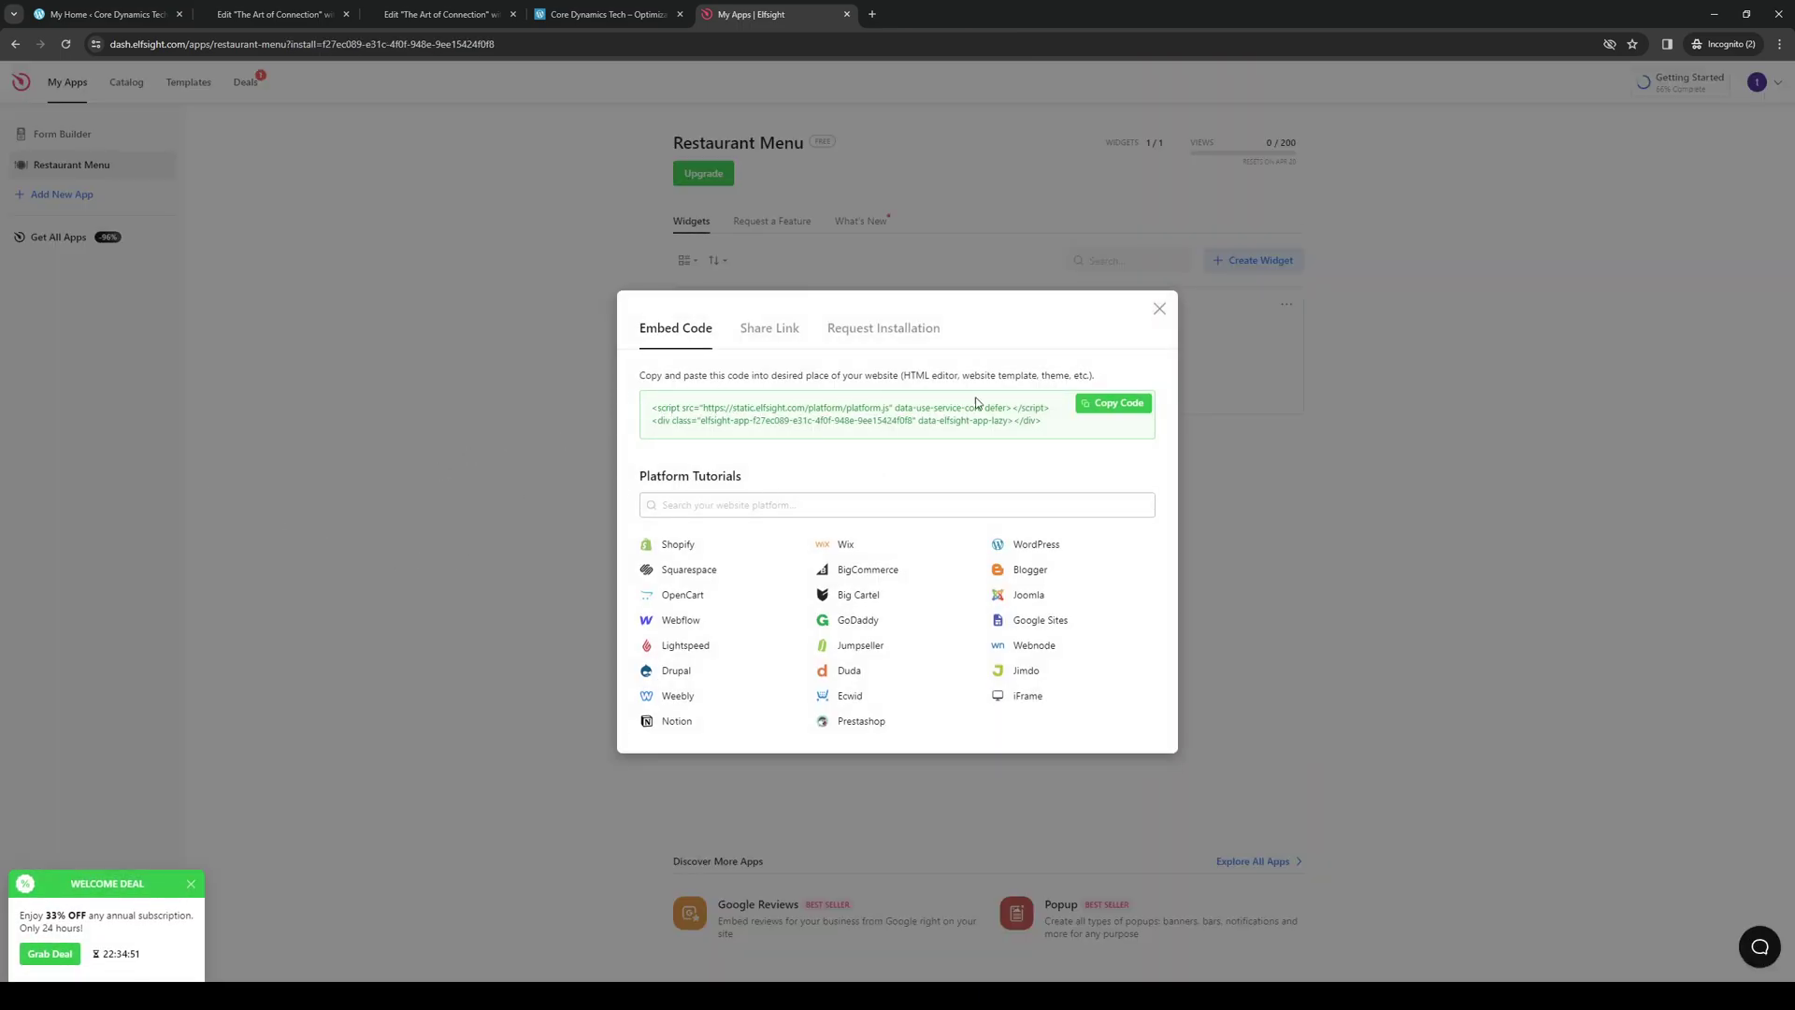
pyautogui.click(1109, 404)
# Step: Return to the Elementor editor for The Art of Connection post
pyautogui.click(606, 14)
pyautogui.click(441, 14)
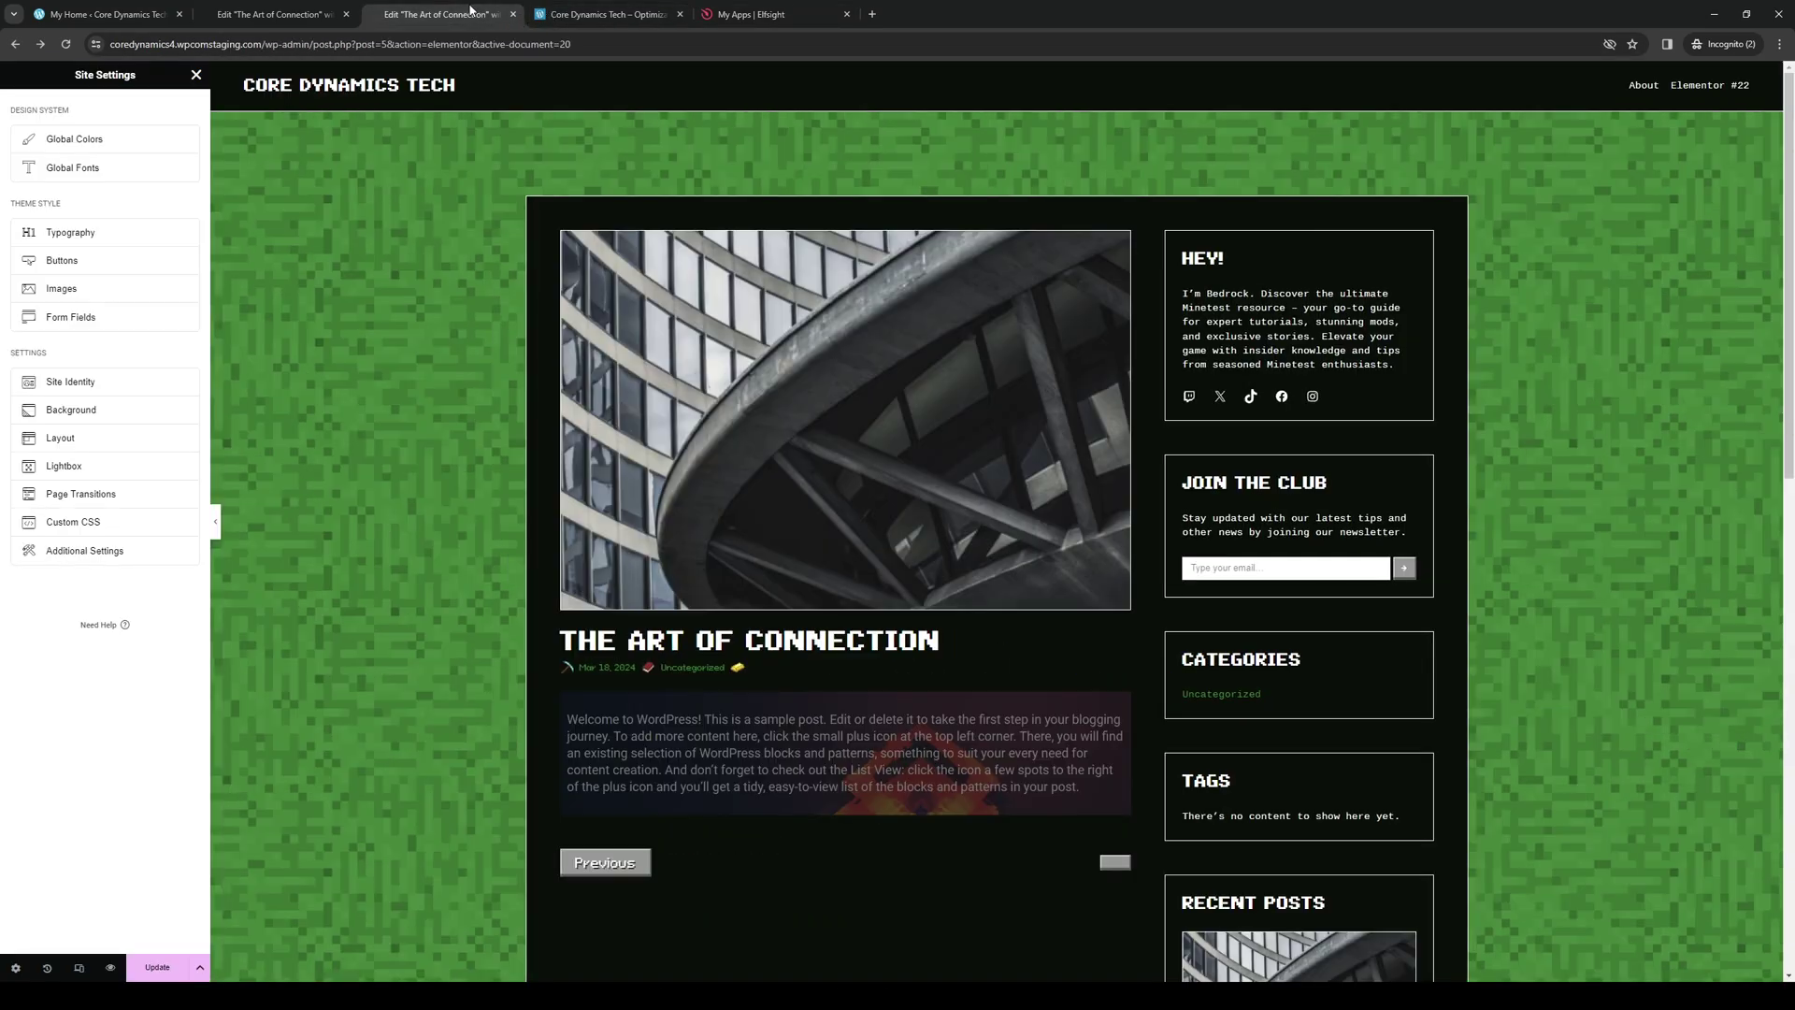
pyautogui.click(309, 15)
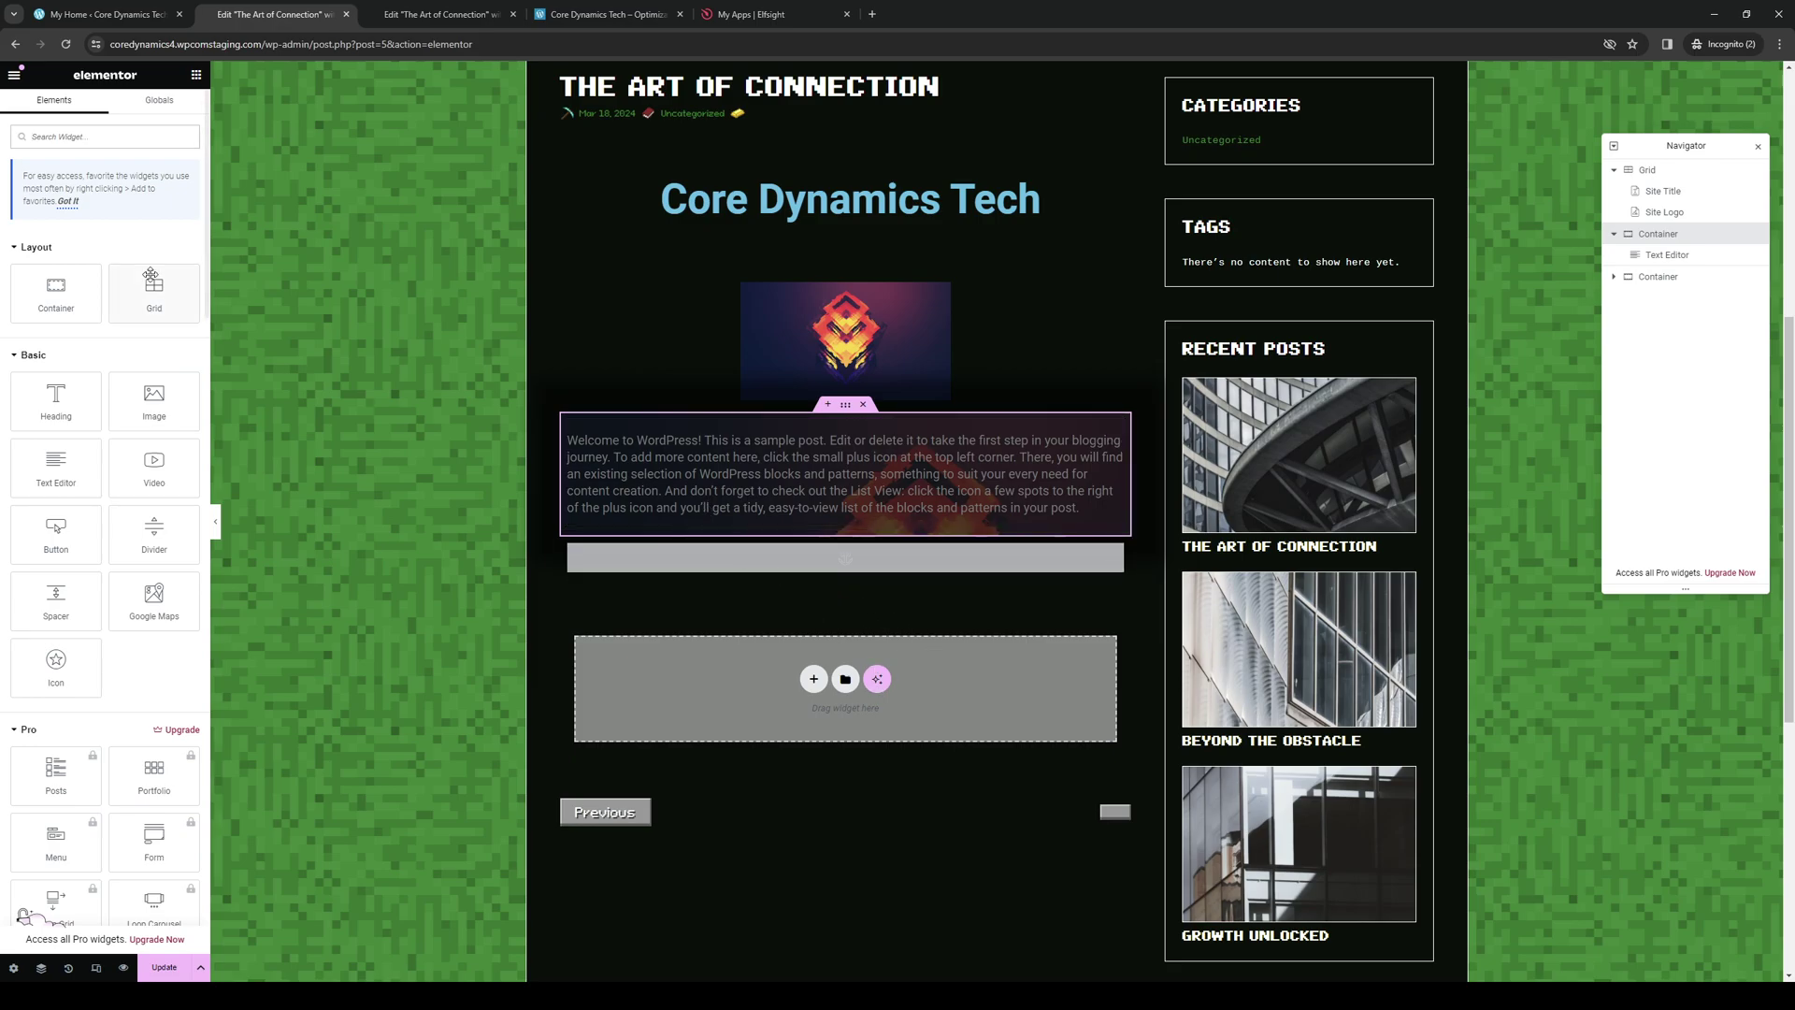
# Step: Search 'html' and place an HTML widget below the post's welcome text
pyautogui.write('html')
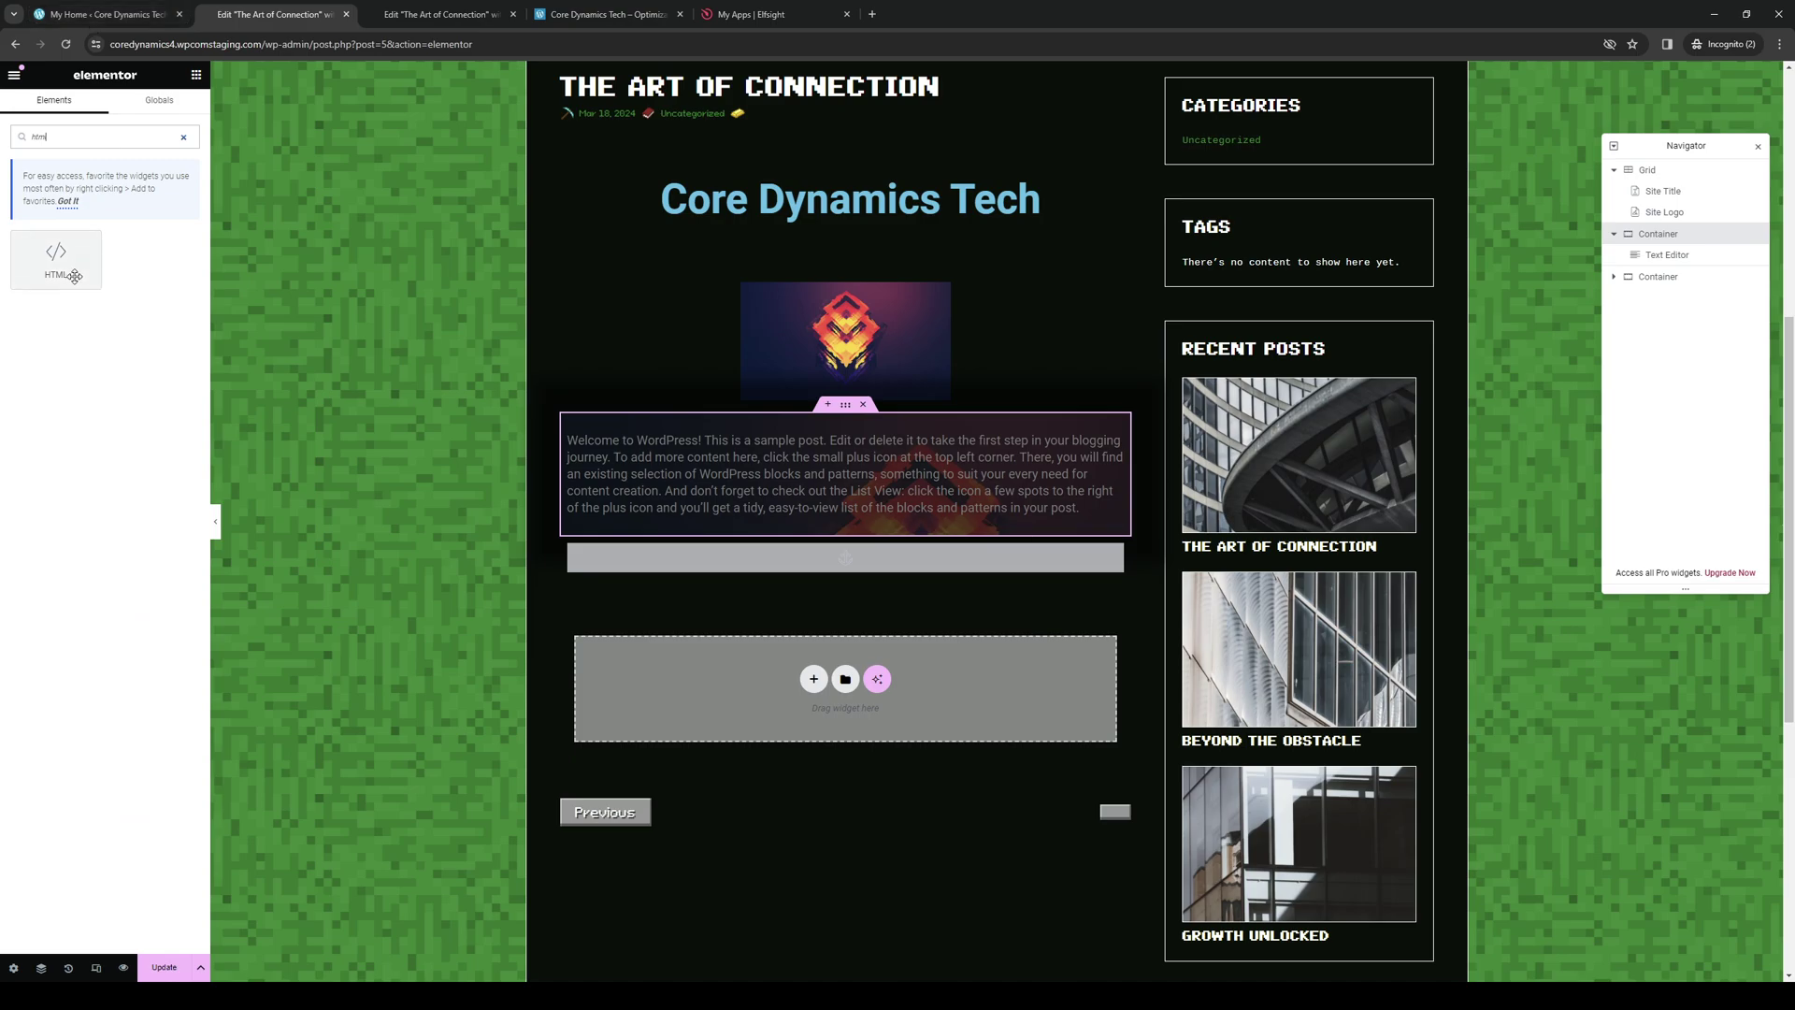
pyautogui.moveTo(53, 267); pyautogui.dragTo(849, 607)
pyautogui.moveTo(870, 712); pyautogui.dragTo(870, 714)
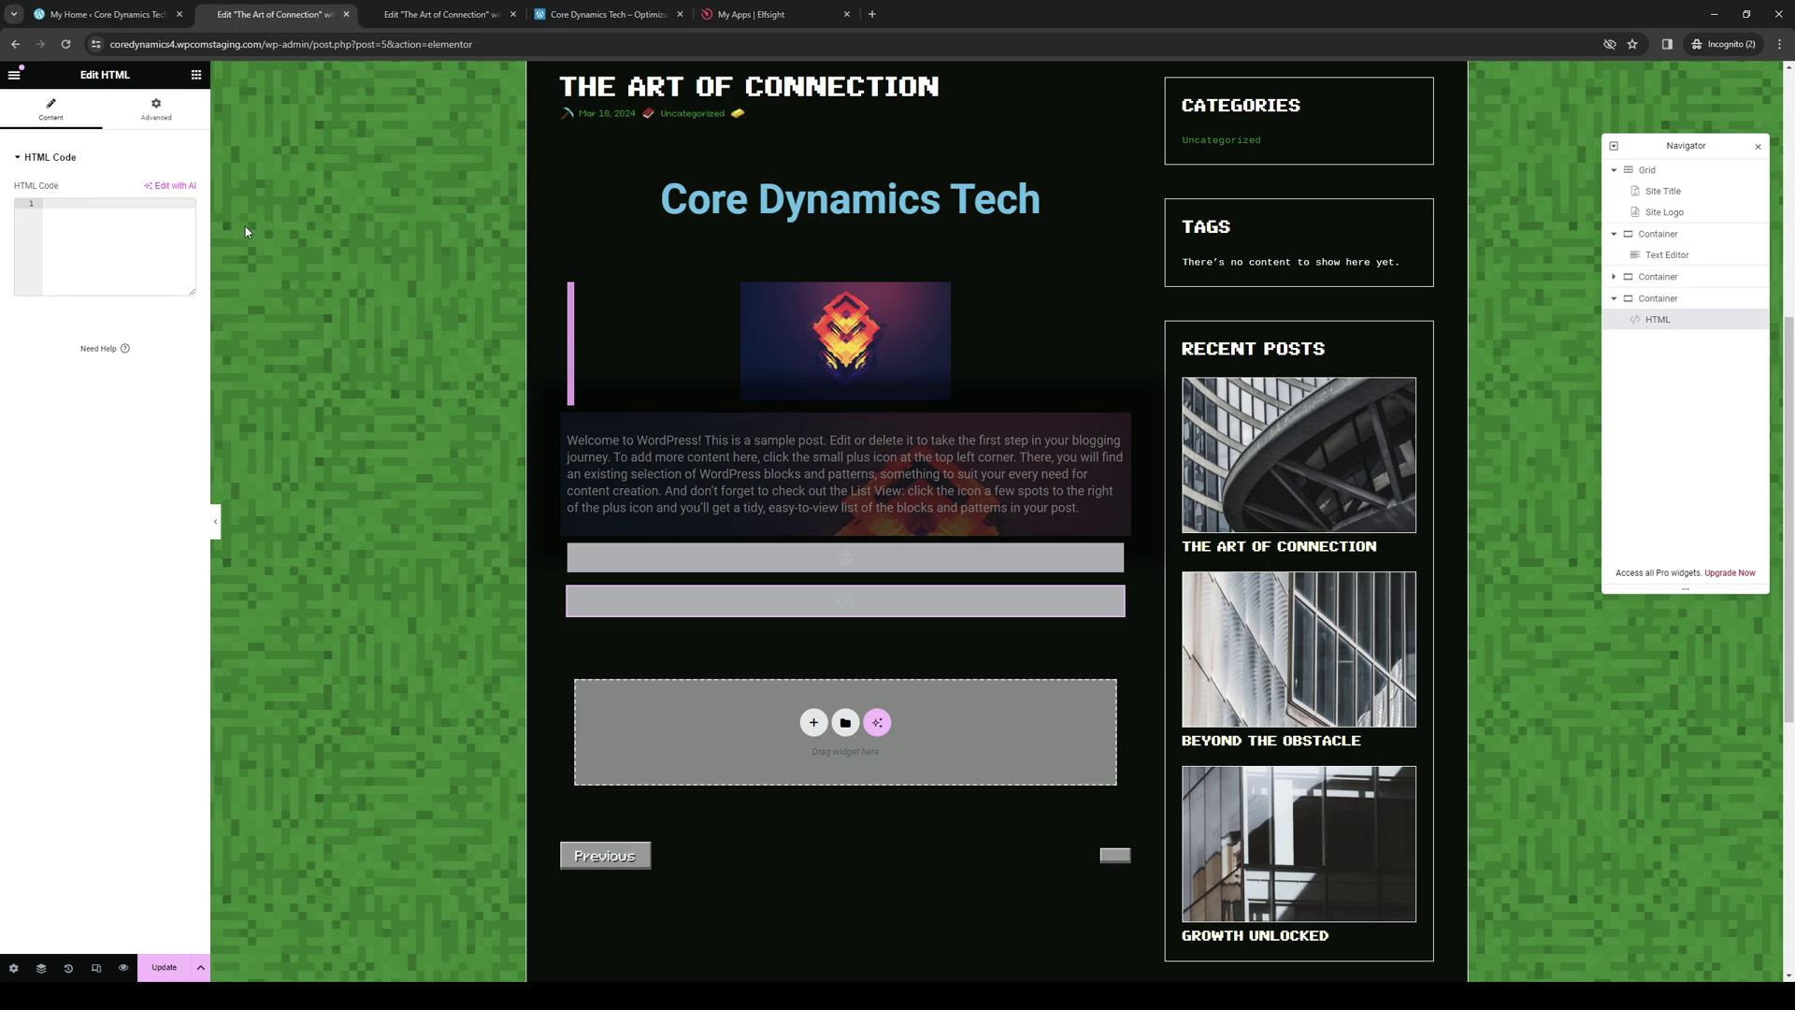
# Step: Paste the Elfsight embed code into the HTML widget and check the Lunch, Dinner, Kids and Drinks tabs
pyautogui.hotkey('ctrl', 'v')
pyautogui.scroll(-3, 536, 599)
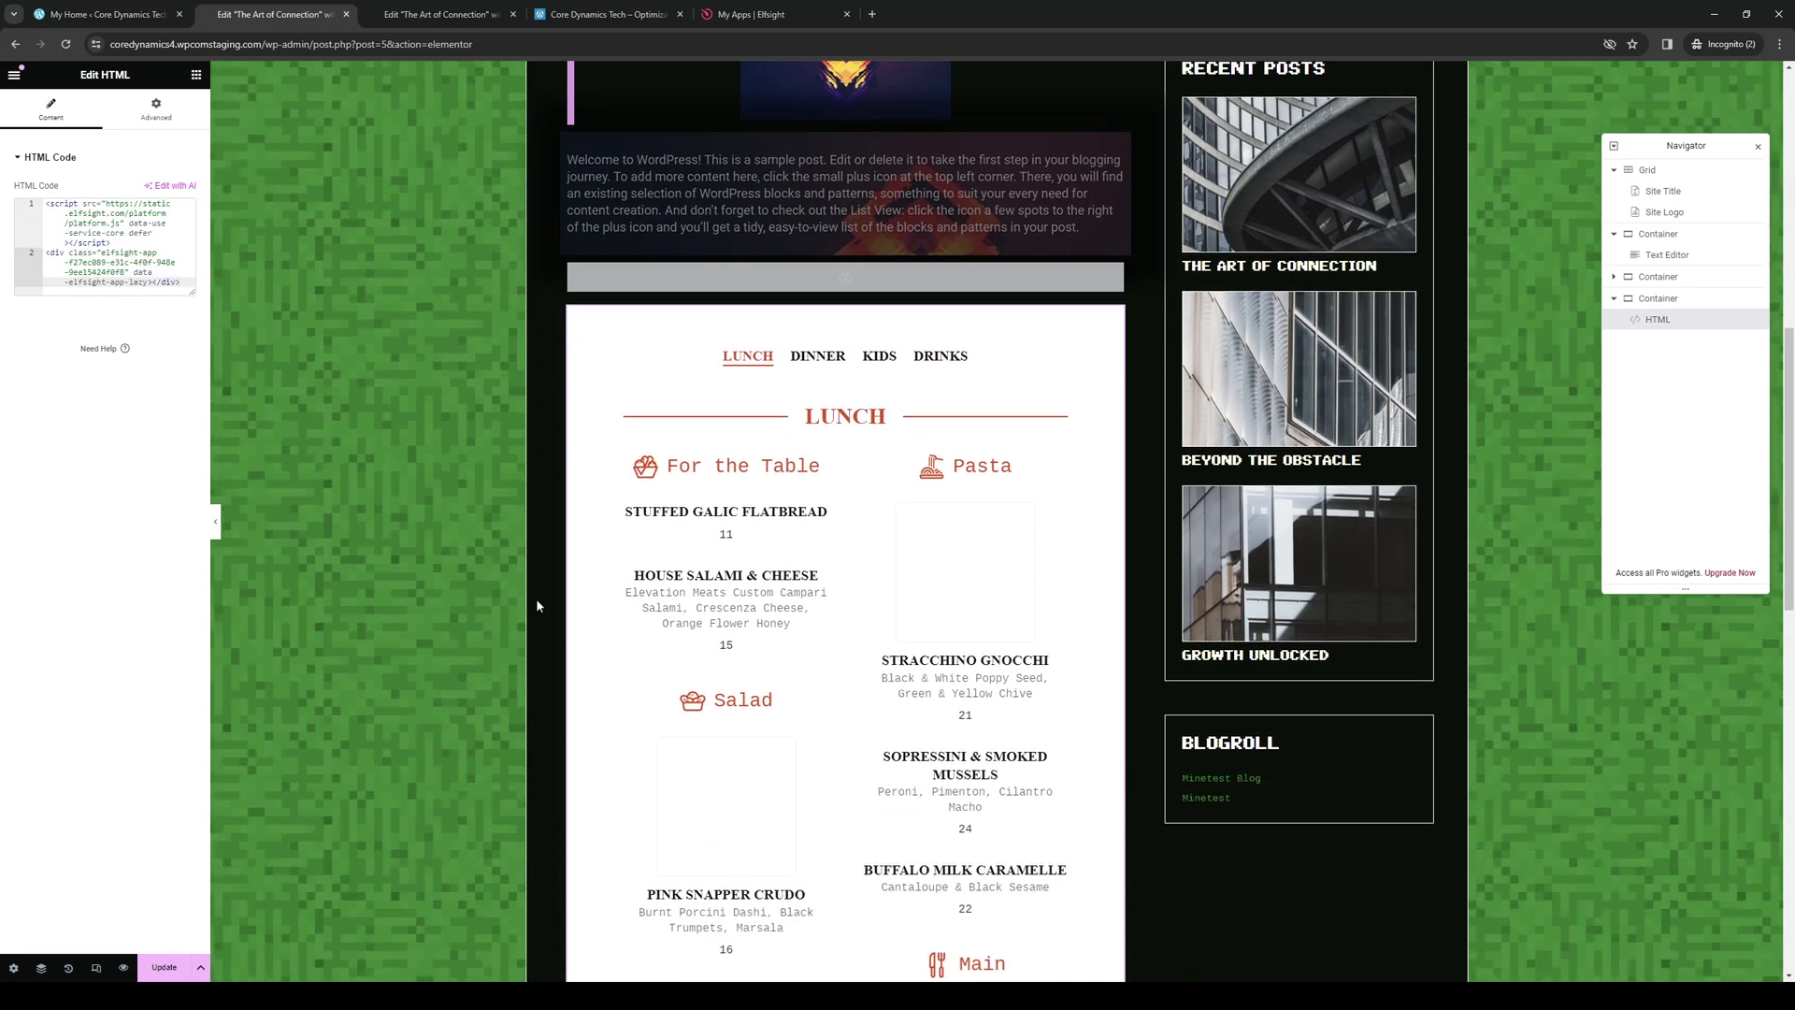
pyautogui.scroll(-5, 537, 606)
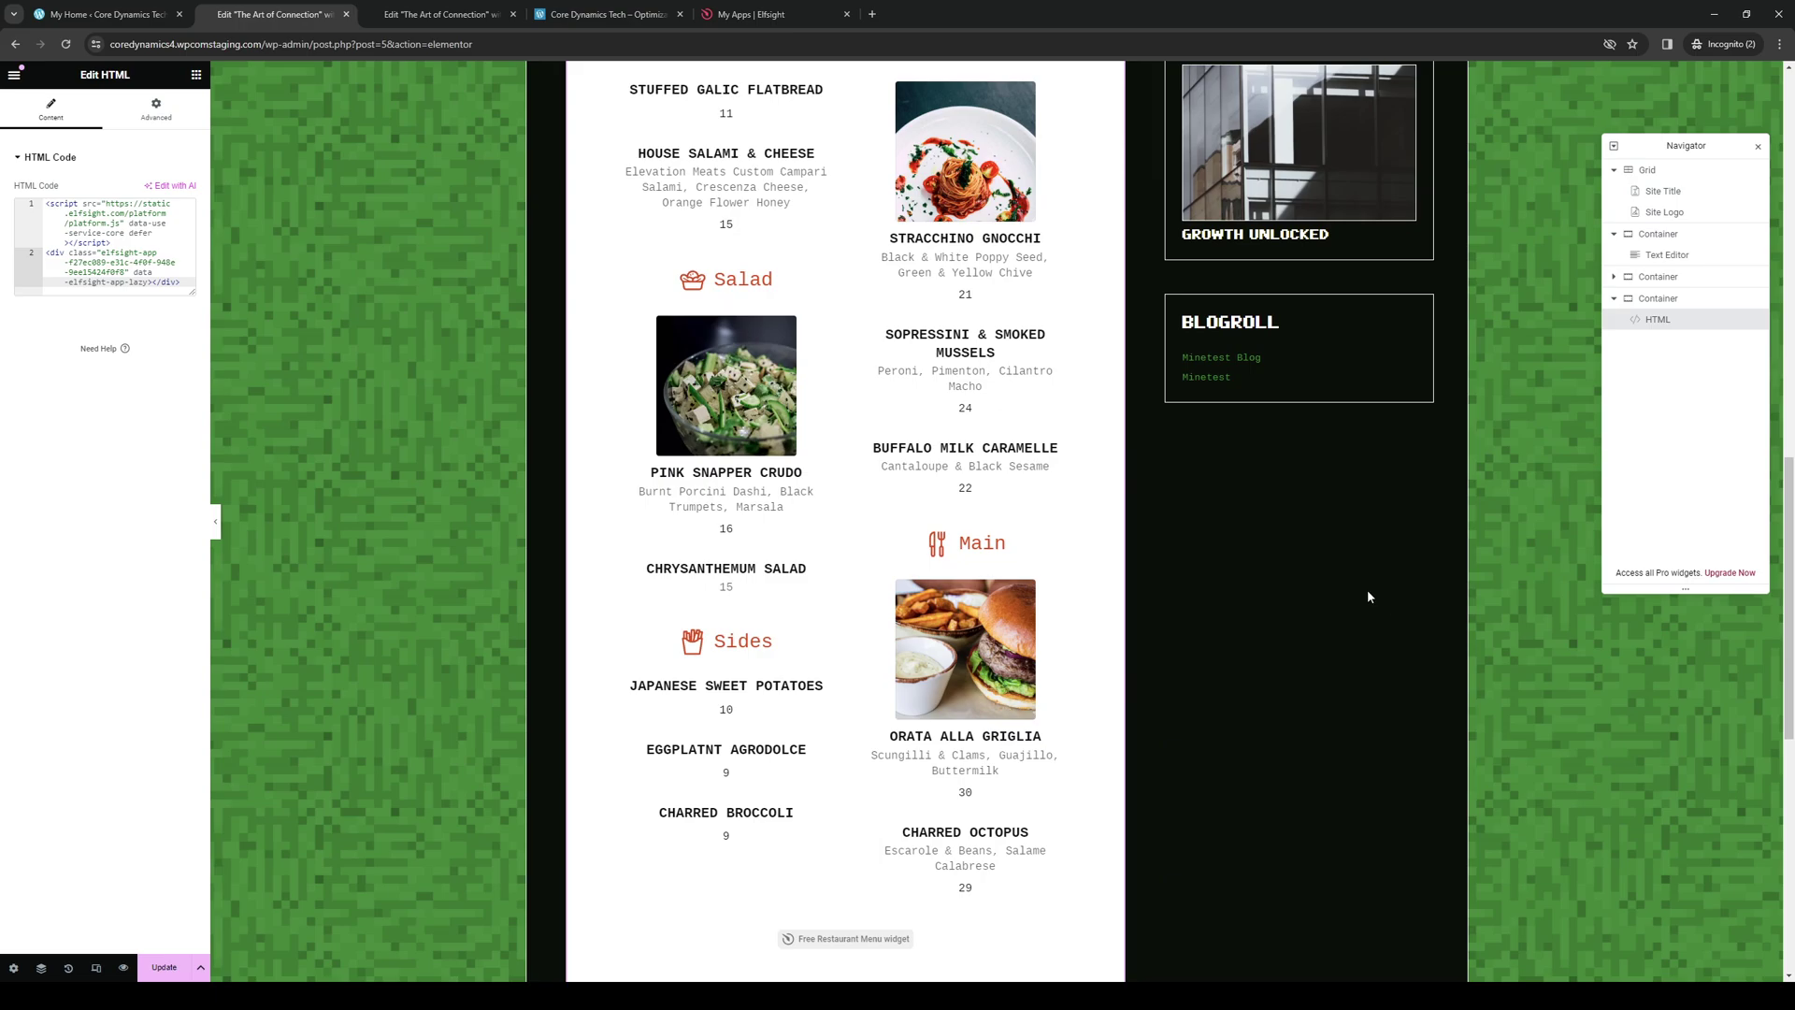
pyautogui.scroll(13, 924, 518)
pyautogui.scroll(-4, 958, 424)
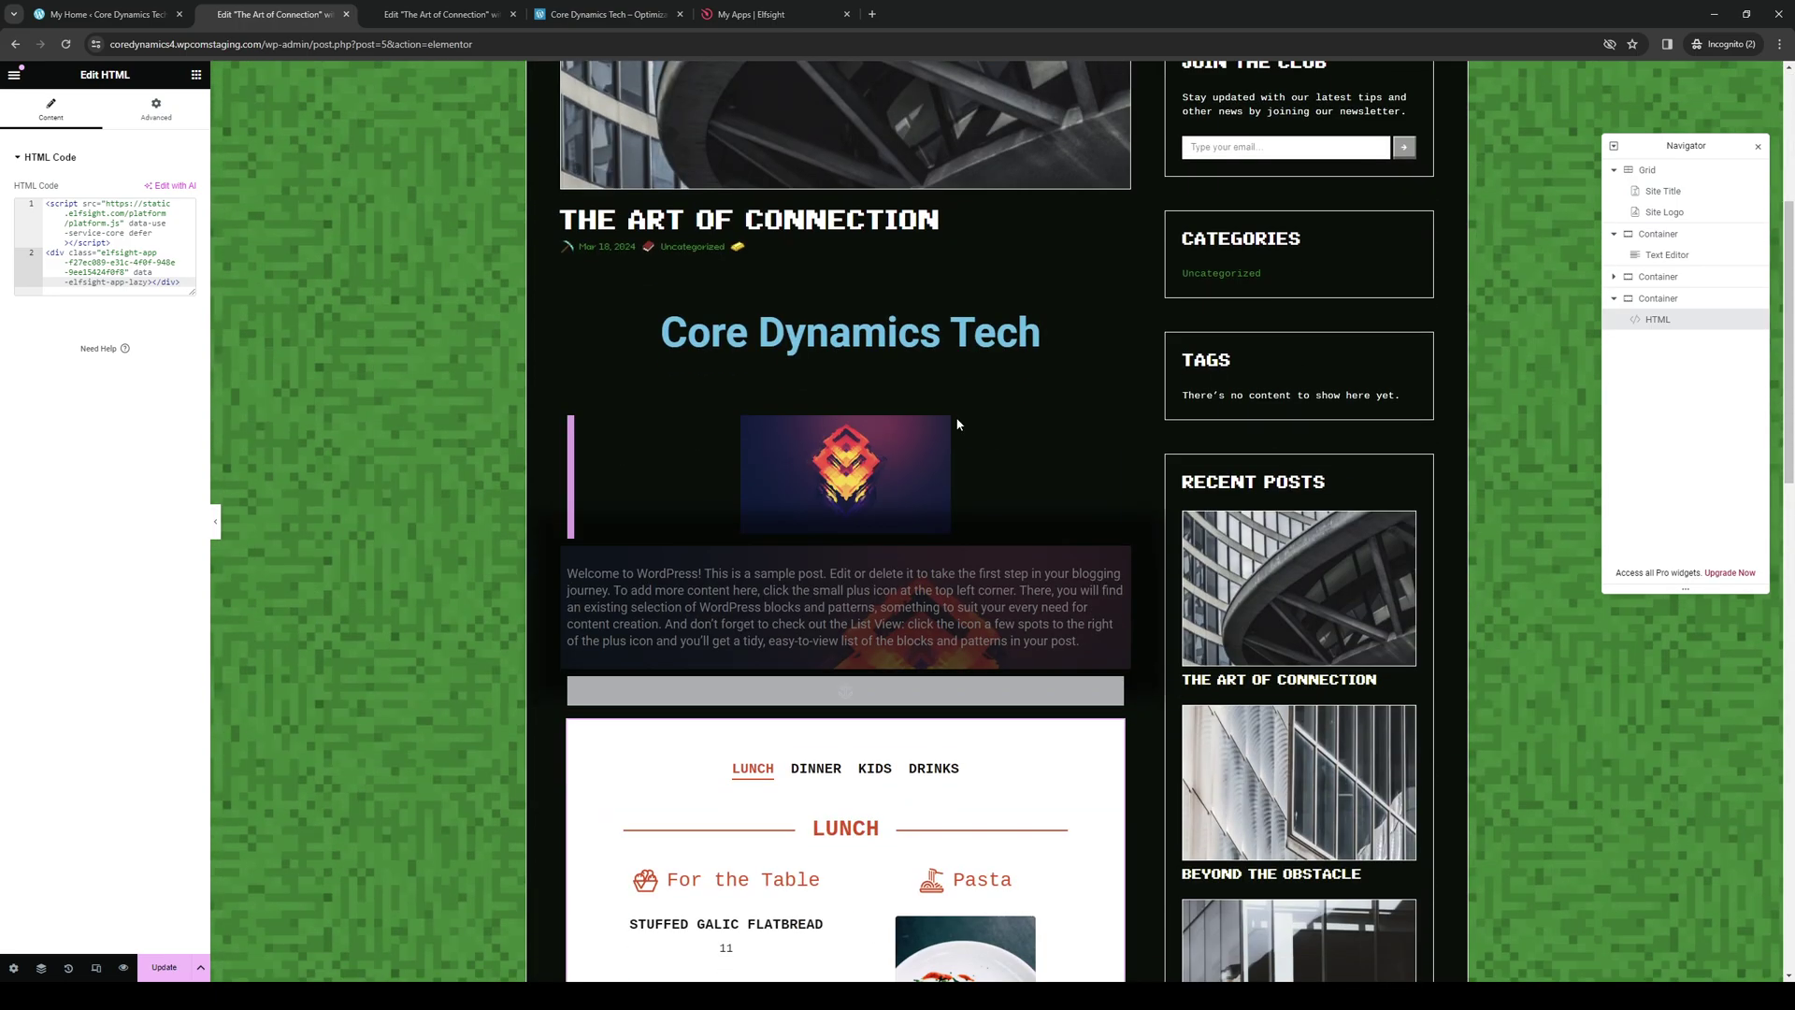
pyautogui.scroll(-5, 958, 424)
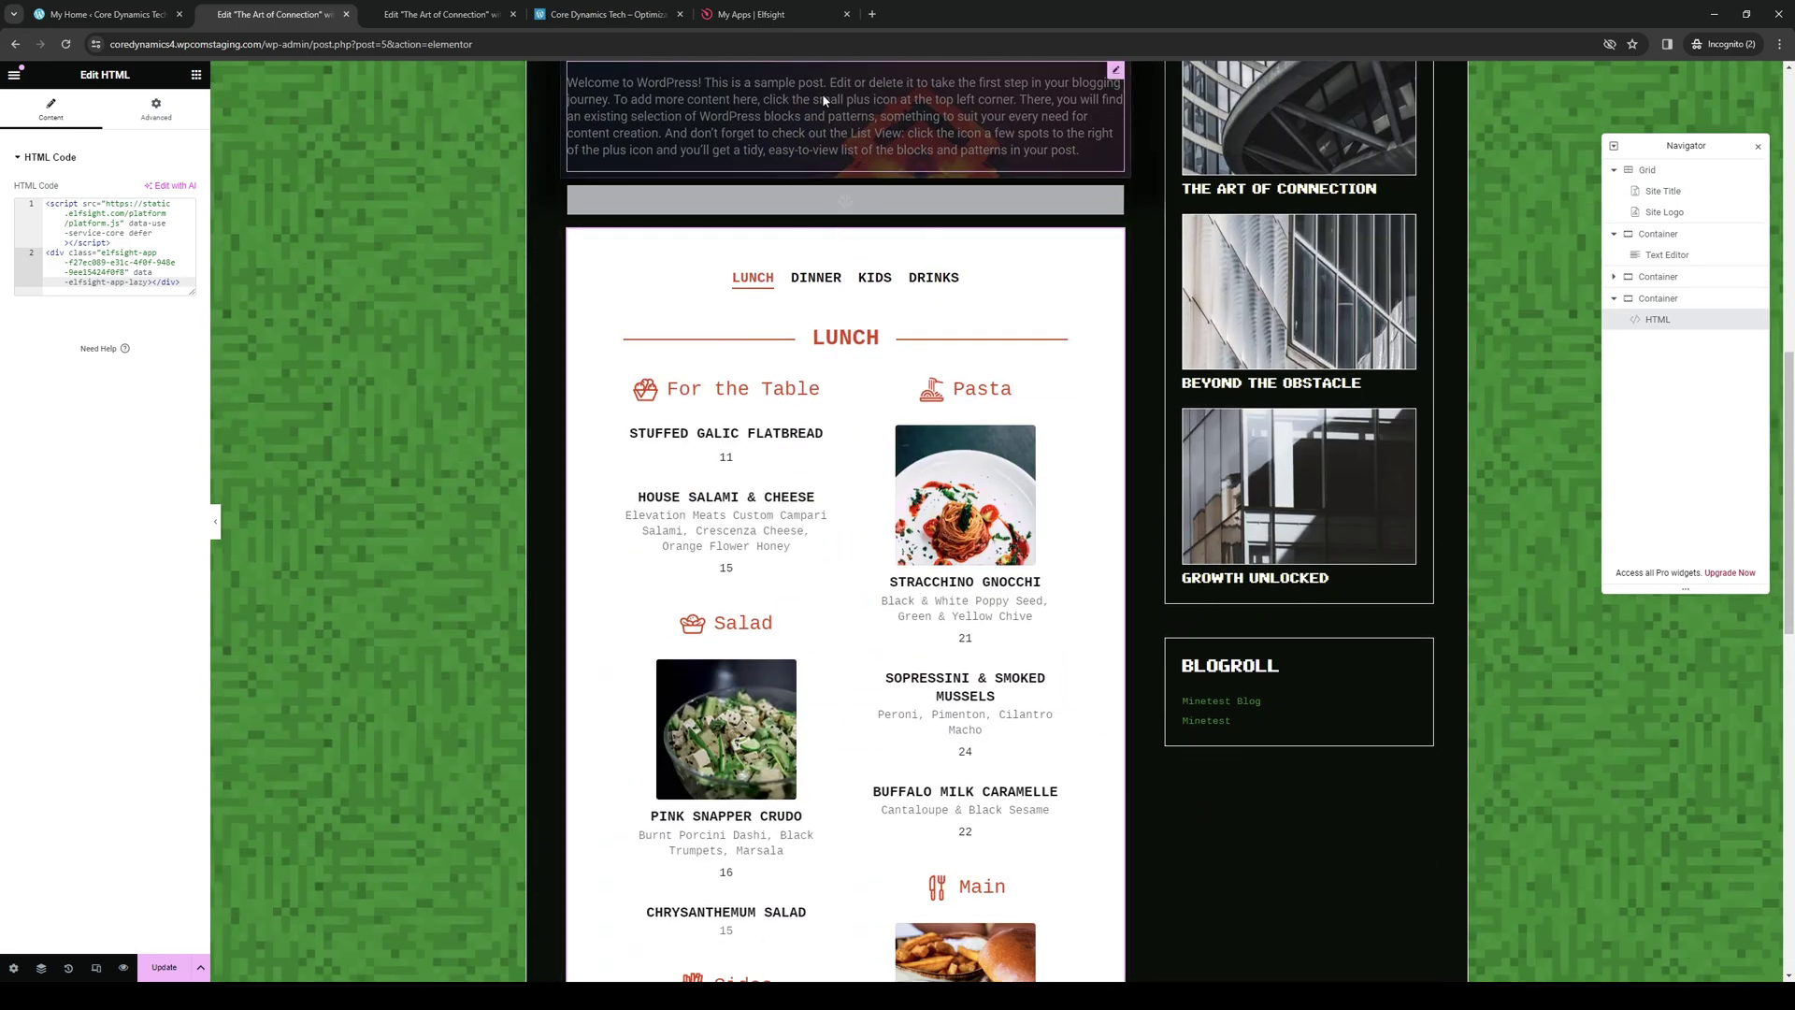
pyautogui.moveTo(846, 225)
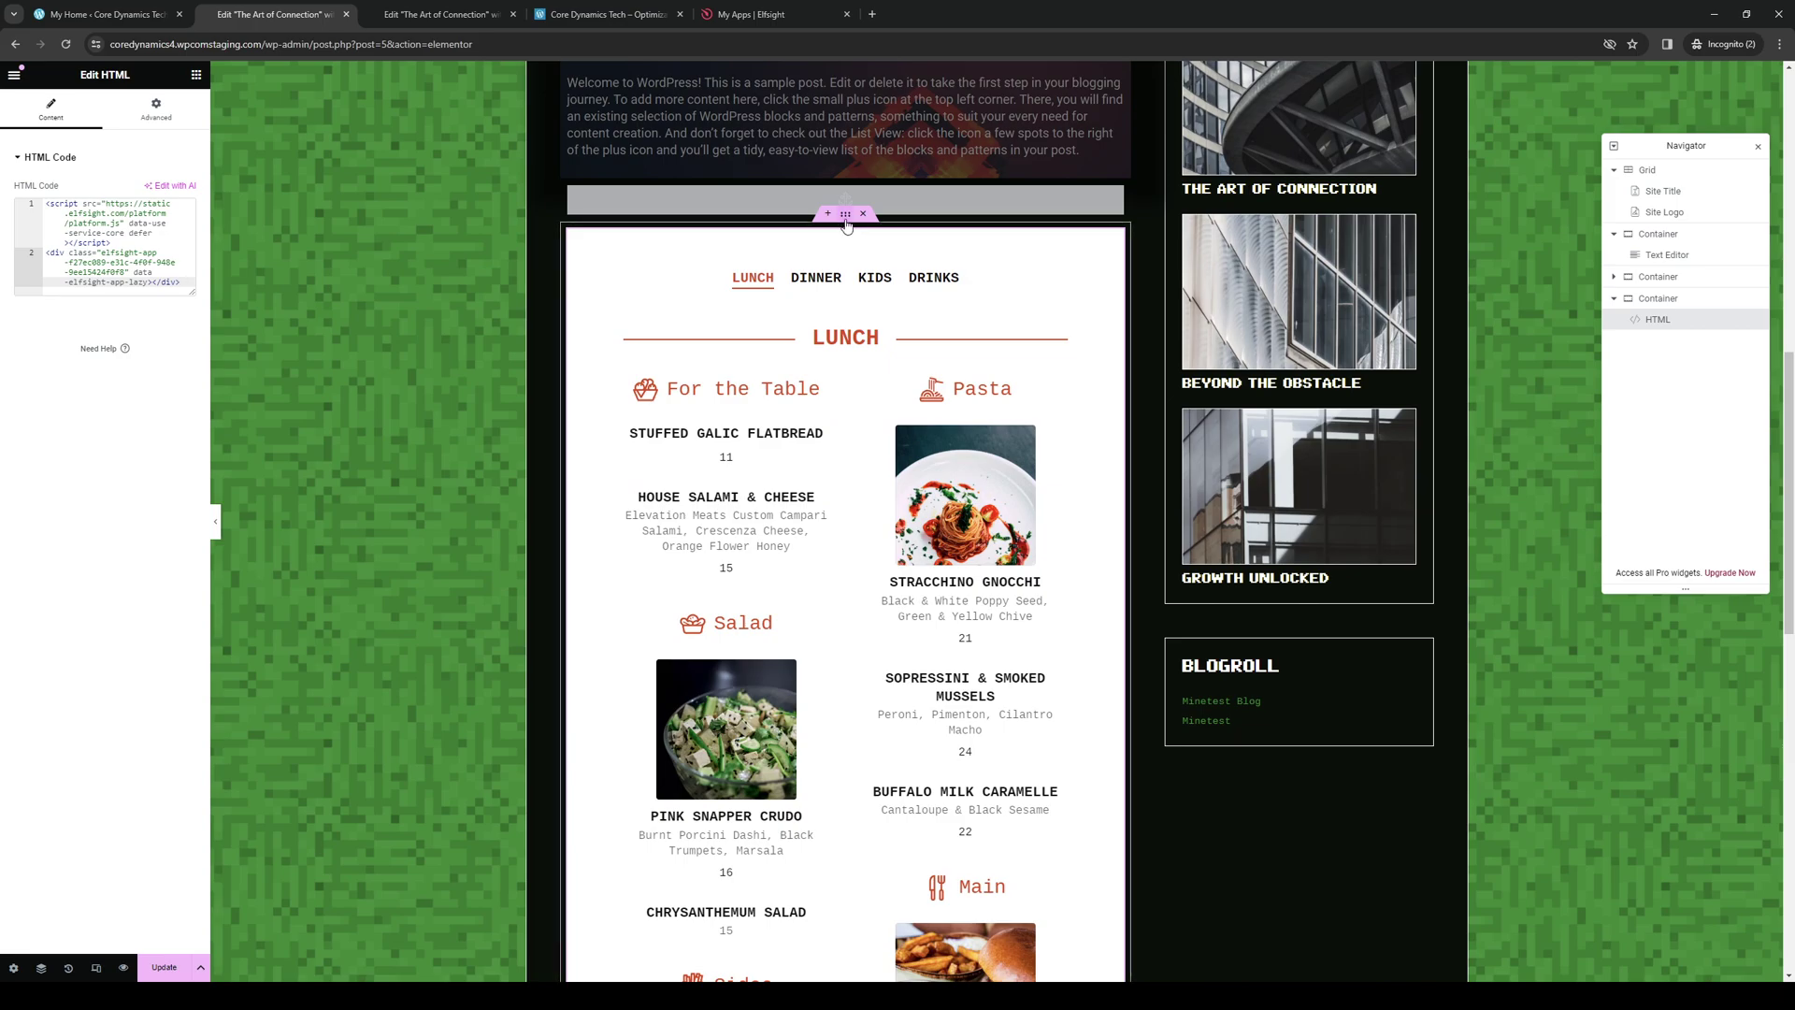
pyautogui.scroll(-5, 1091, 619)
pyautogui.scroll(3, 775, 658)
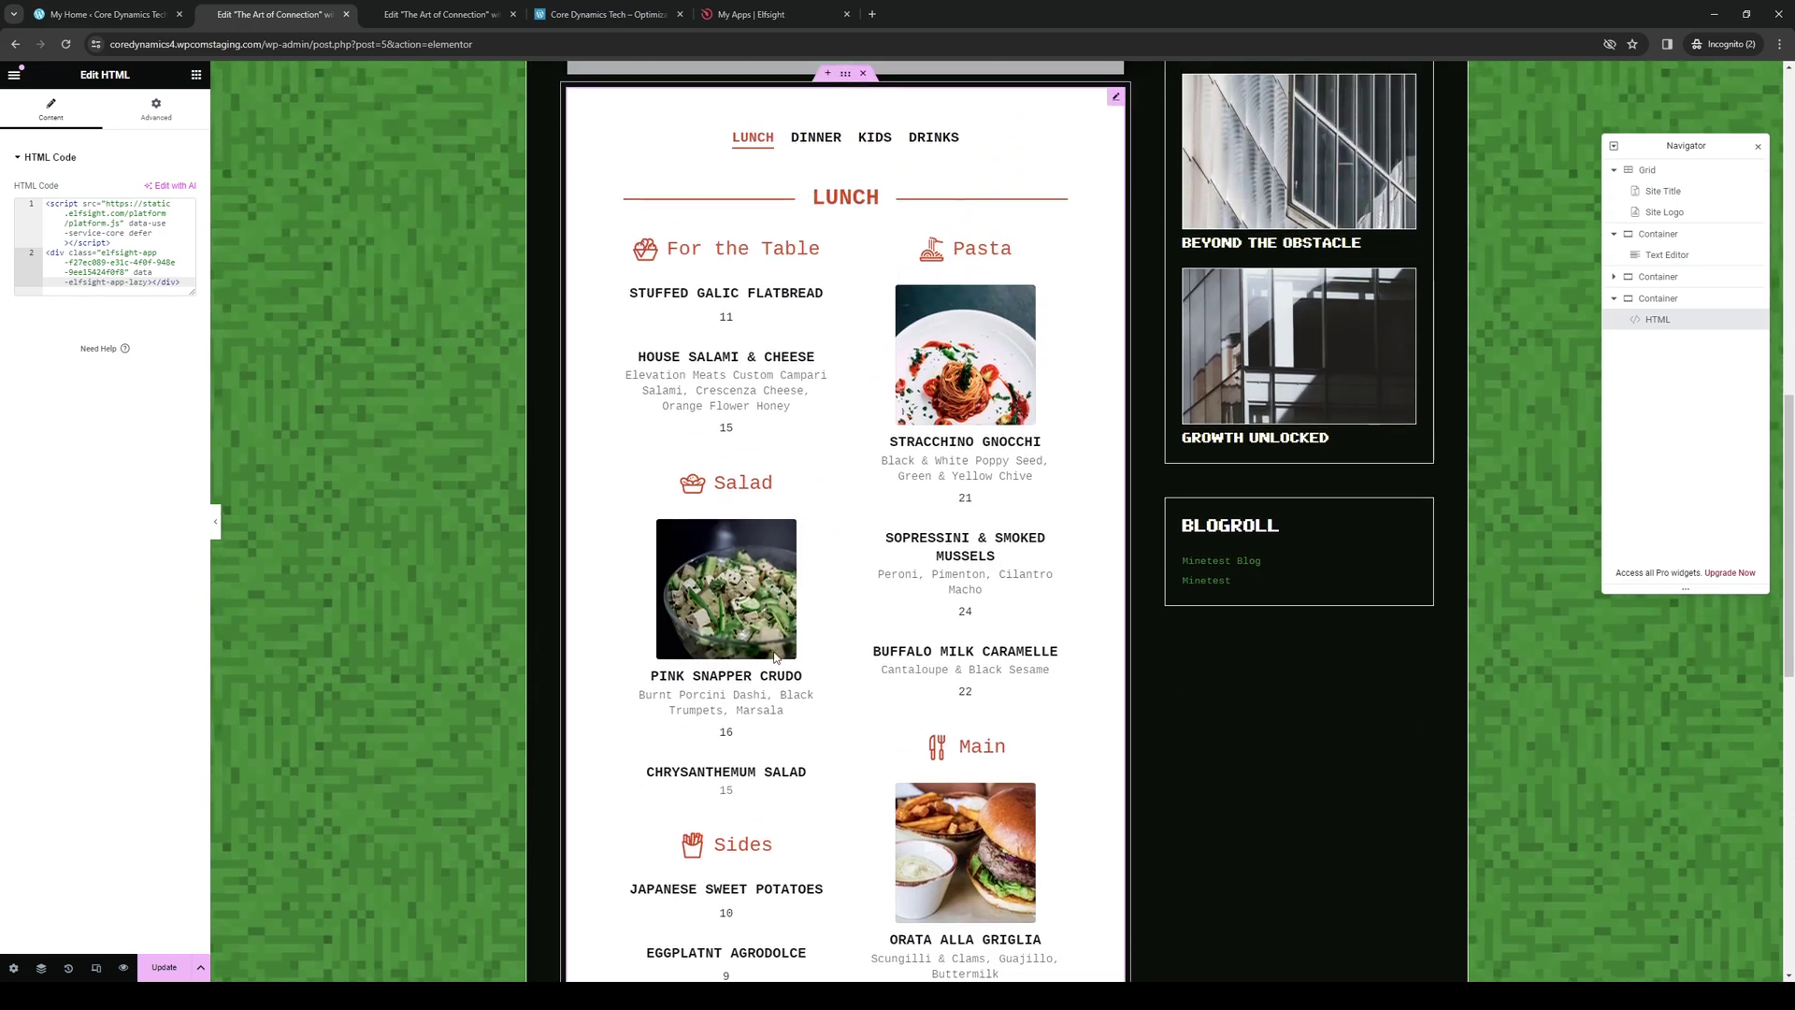